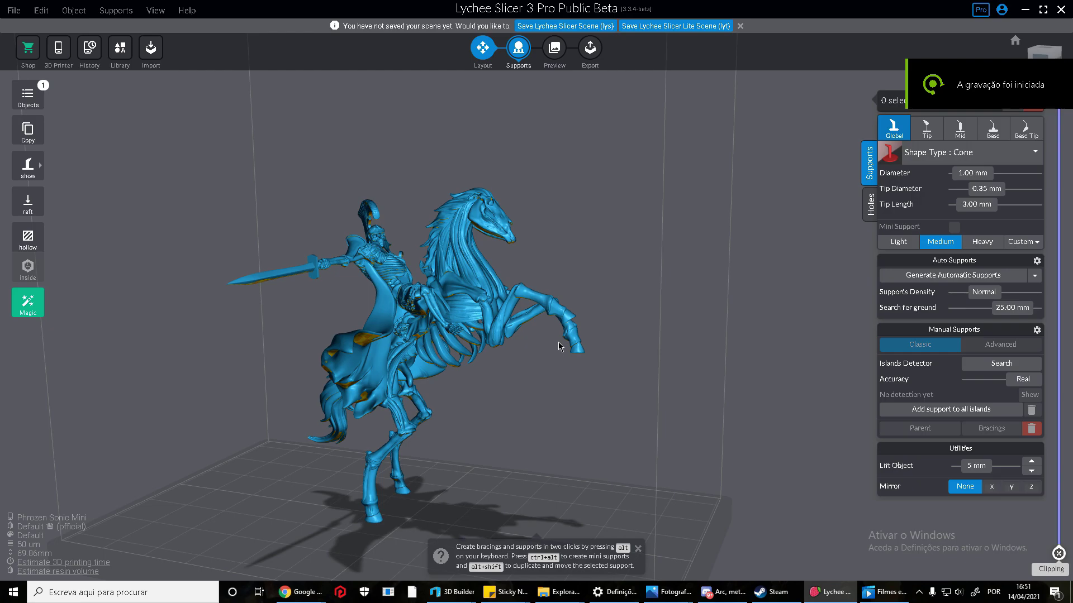
- Add a medium cone support from the build plate to the underside of the horse's farthest-forward raised hoof
drag(535, 367, 455, 358)
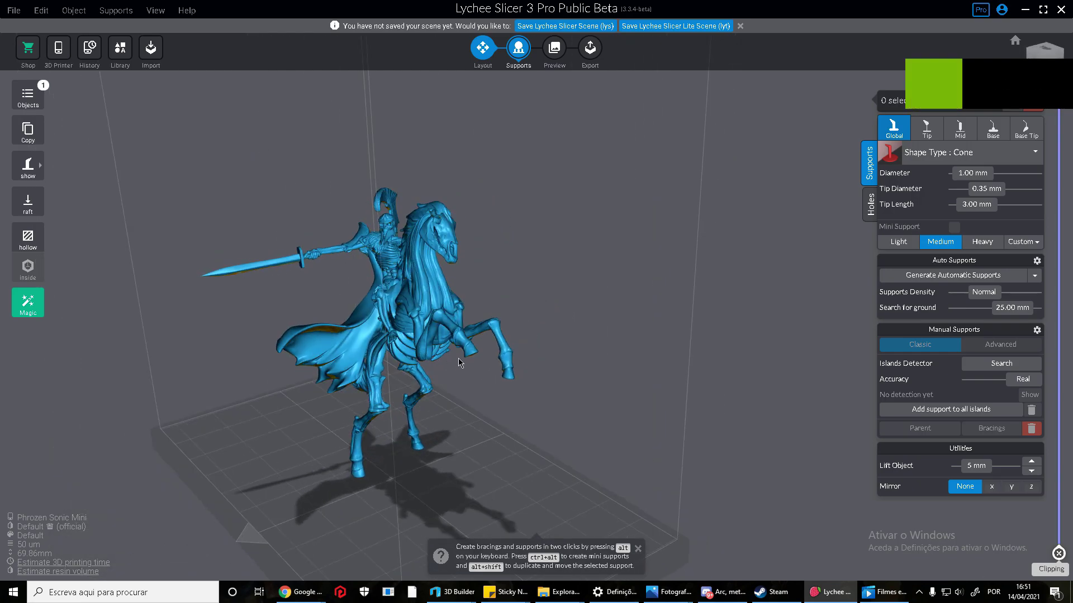
scroll(451, 462, up, 2)
drag(451, 461, 414, 324)
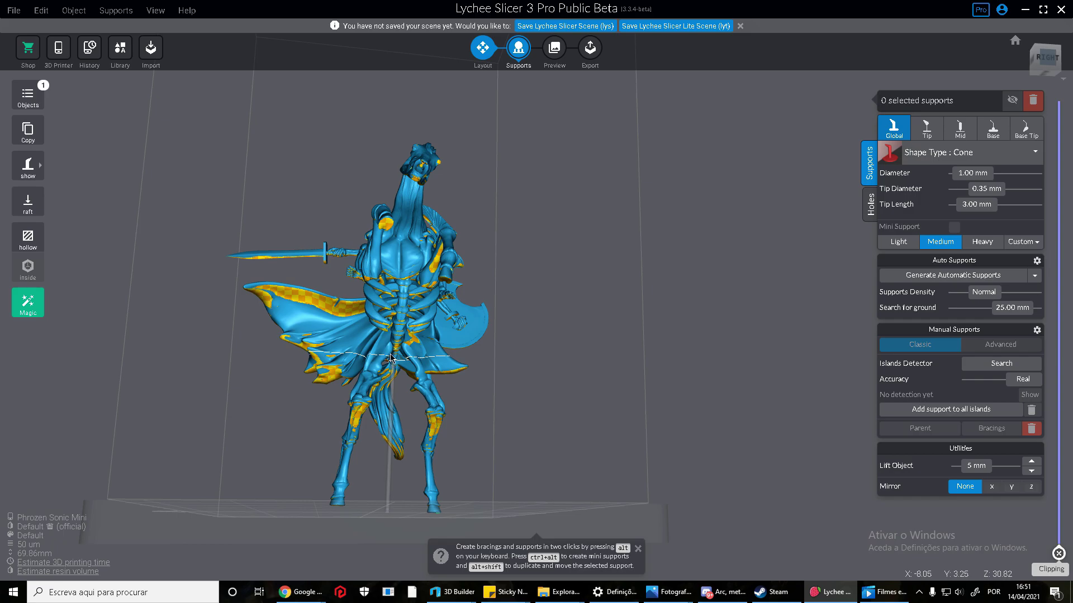
drag(366, 283, 217, 214)
scroll(363, 164, up, 3)
scroll(216, 214, up, 4)
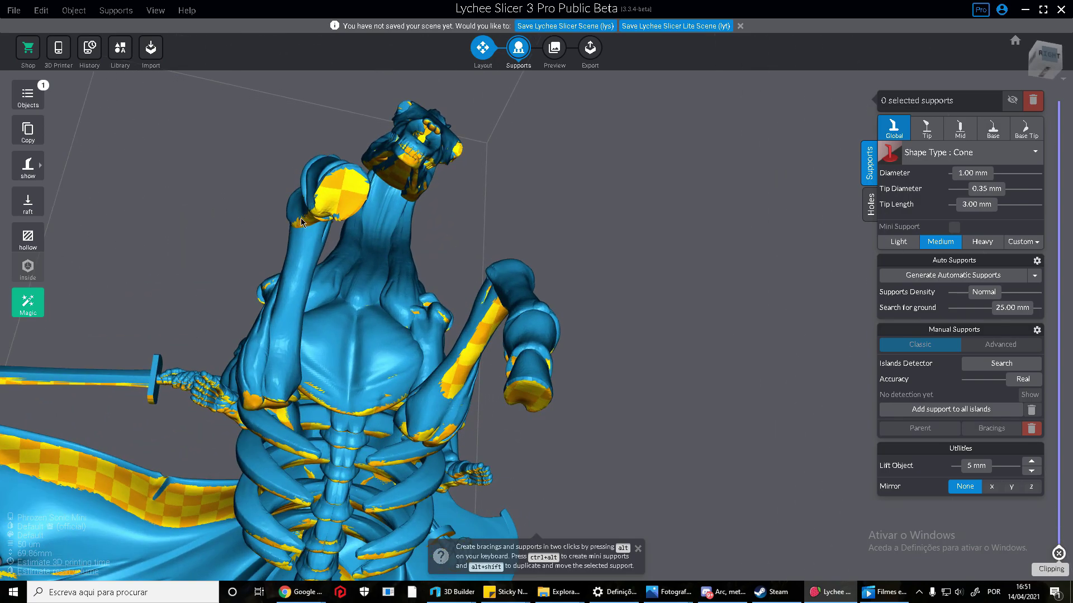
click(343, 222)
drag(343, 222, 609, 396)
right_drag(609, 397, 462, 135)
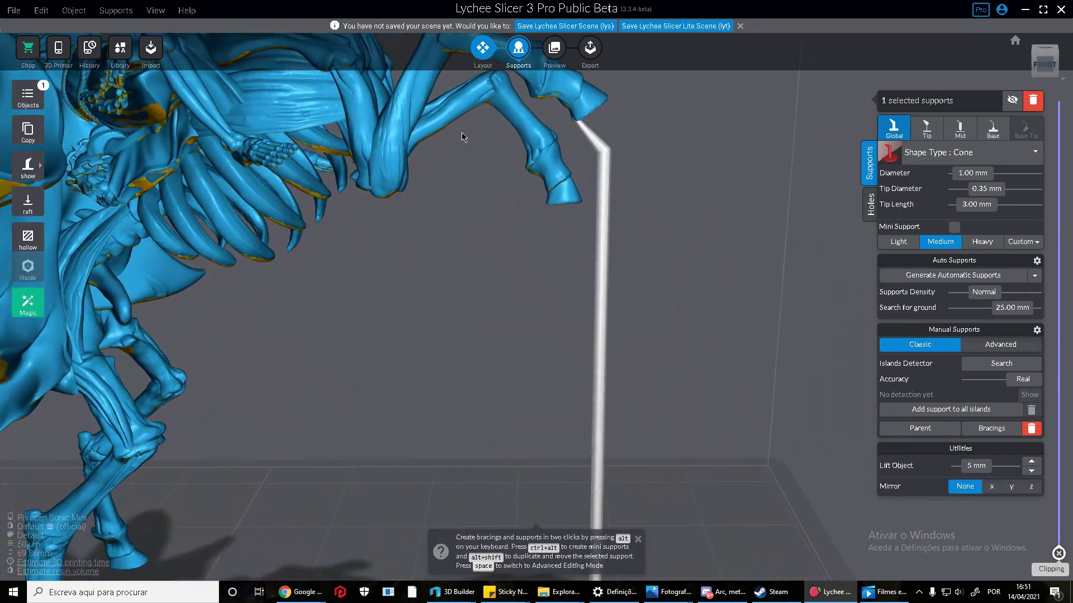
scroll(504, 205, down, 4)
drag(503, 202, 628, 113)
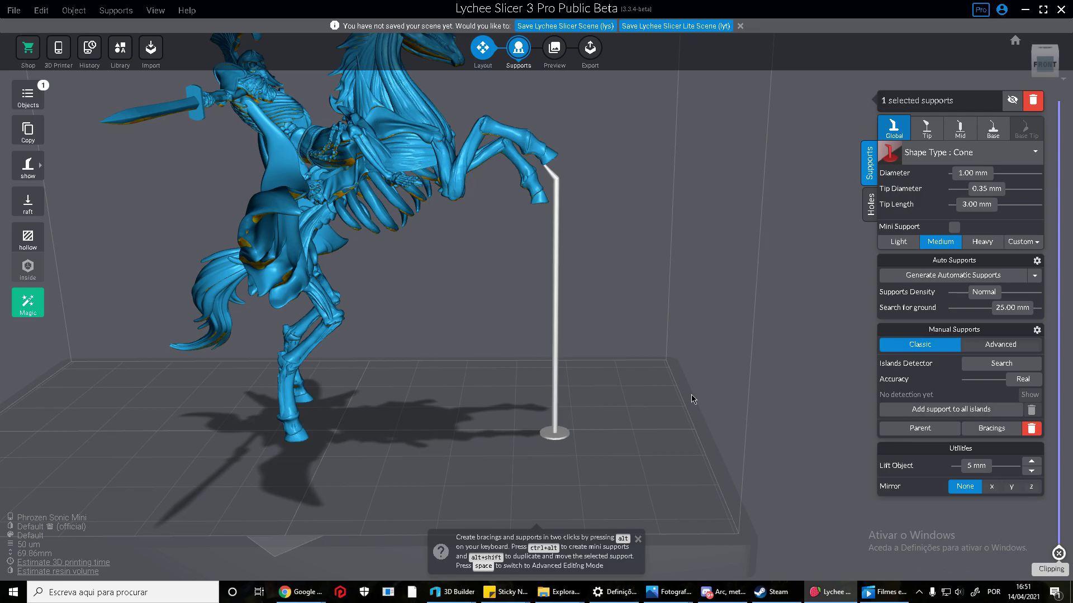
- Move the hoof support's base across the build plate toward the horse and back to below the hoof
drag(694, 393, 617, 424)
scroll(567, 368, up, 4)
drag(567, 369, 589, 415)
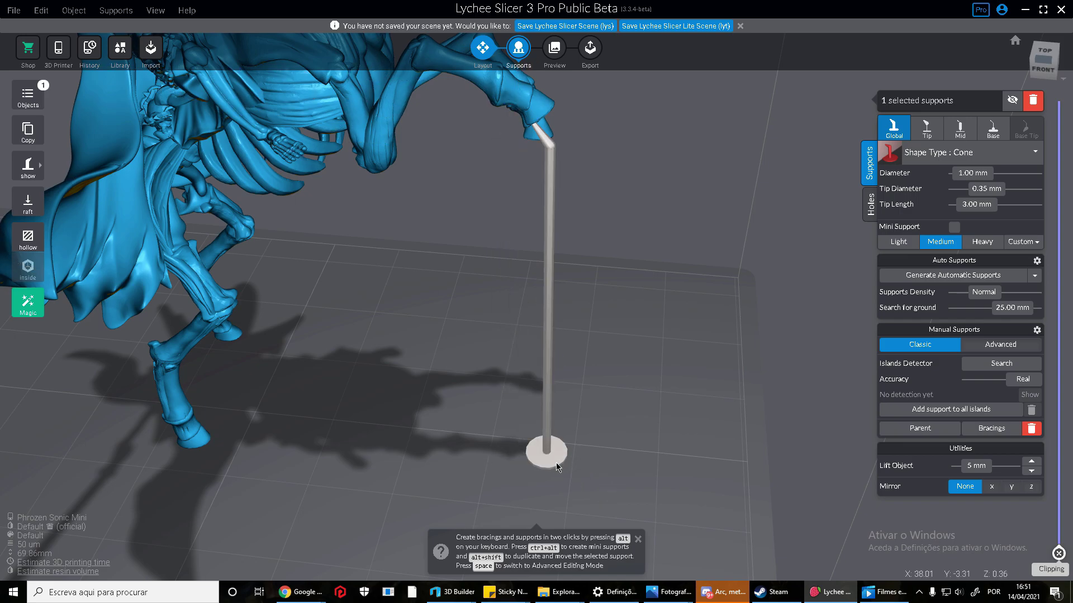
drag(551, 460, 412, 314)
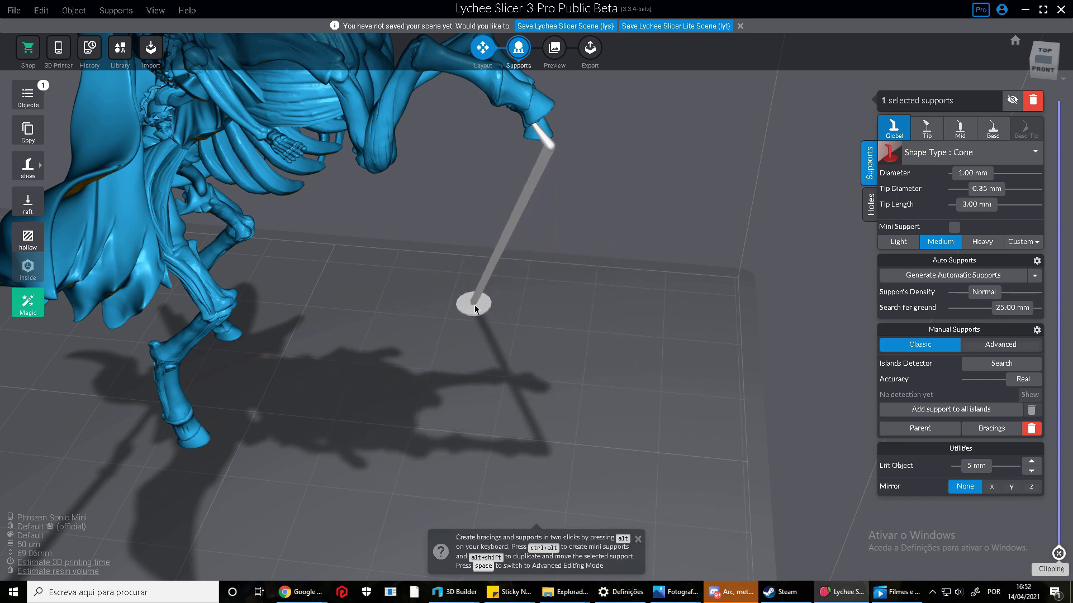
drag(498, 313, 543, 448)
- Move the support's tip from the raised hoof to the horse's chest
right_drag(642, 385, 574, 309)
scroll(551, 252, up, 5)
right_drag(542, 243, 497, 243)
drag(475, 246, 574, 235)
scroll(476, 324, down, 5)
right_drag(477, 319, 507, 162)
right_drag(576, 207, 525, 151)
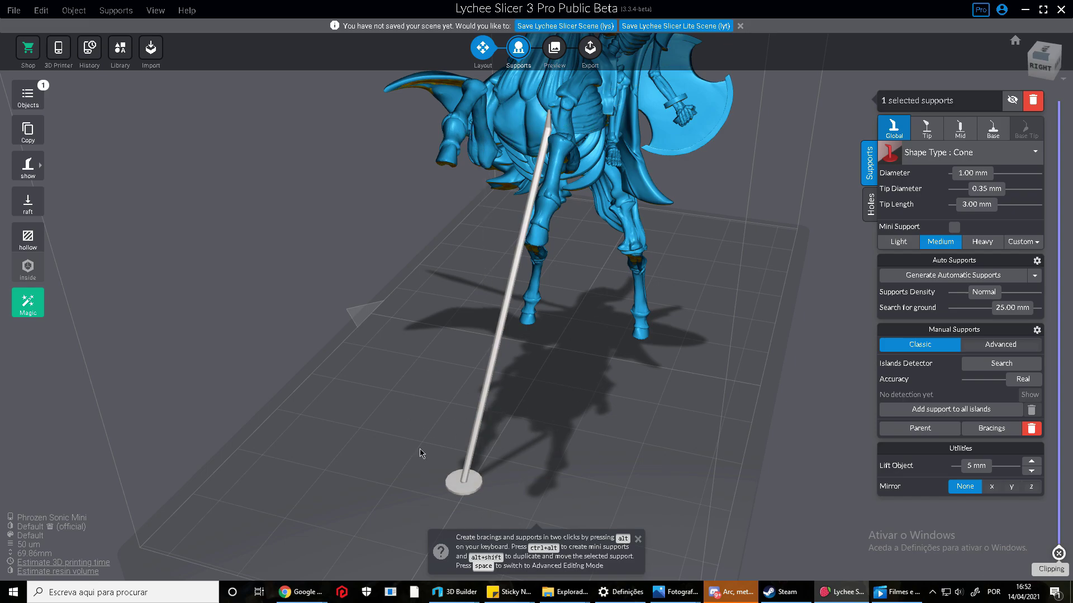
- Reposition the support's upper end higher on the horse's neck so the pillar bends around the chest
right_drag(550, 436, 538, 134)
key(alt+r)
right_drag(555, 414, 599, 259)
scroll(444, 479, down, 4)
right_drag(534, 214, 492, 193)
scroll(571, 211, up, 5)
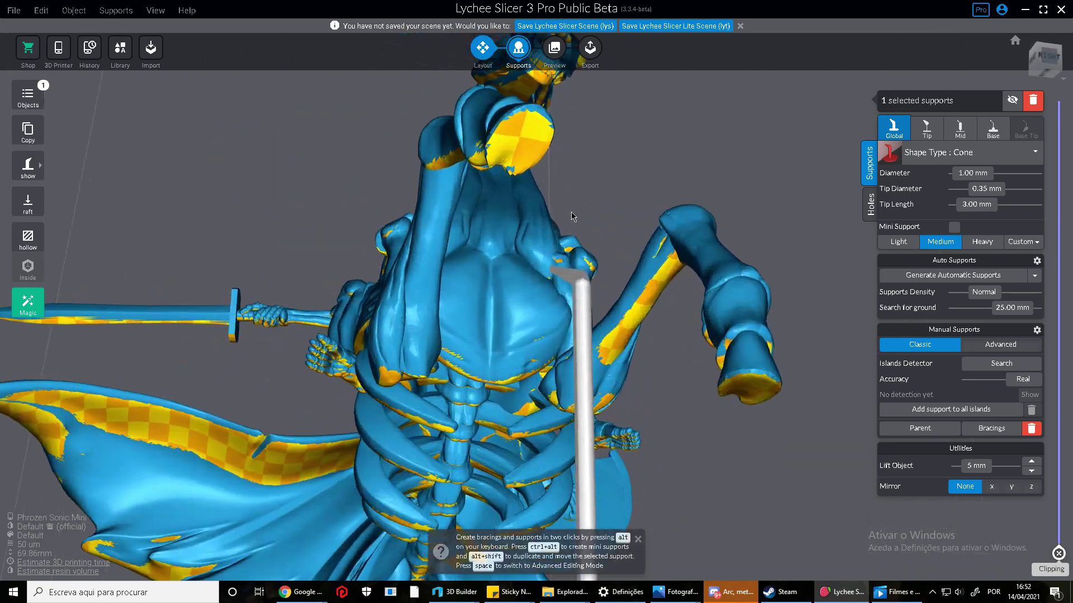
scroll(571, 211, up, 3)
drag(593, 291, 461, 178)
right_drag(462, 288, 515, 274)
scroll(531, 304, down, 4)
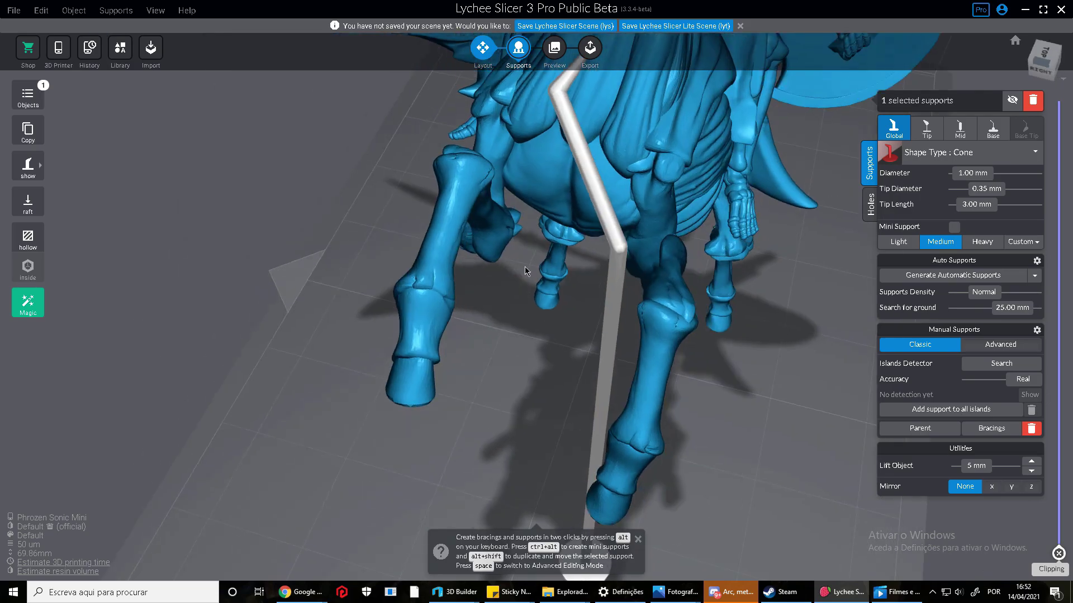
right_drag(596, 219, 545, 102)
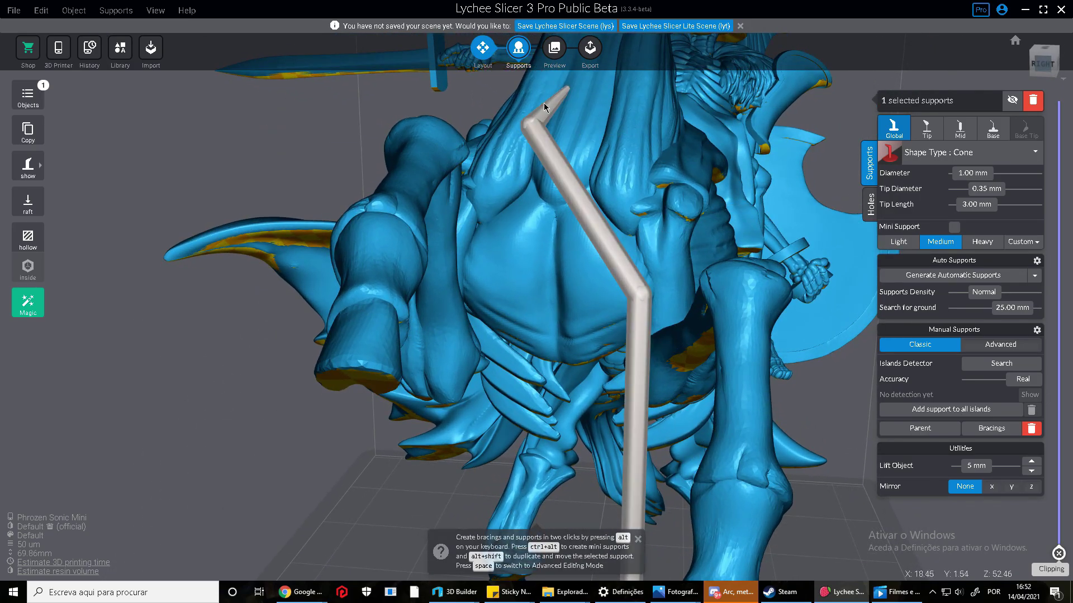
scroll(625, 276, down, 5)
right_drag(624, 276, 564, 182)
mouse_move(557, 177)
mouse_down()
mouse_move(592, 171)
mouse_move(581, 172)
mouse_move(600, 158)
mouse_up()
- Add a second medium support under the horse's chest, beside the bent one
click(574, 283)
right_drag(564, 347, 597, 268)
scroll(646, 337, down, 5)
scroll(595, 263, up, 6)
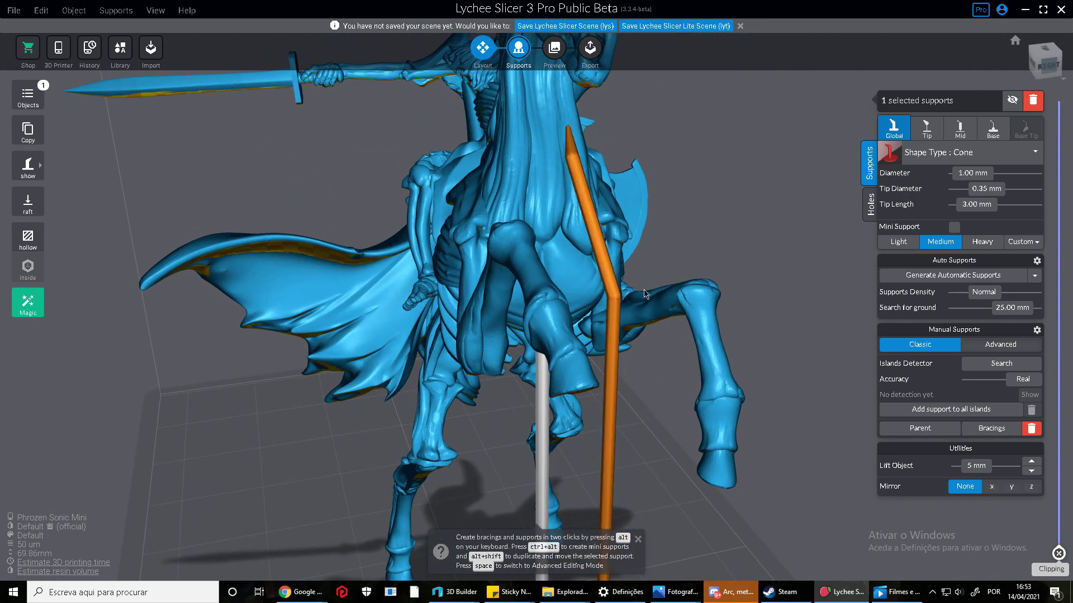
scroll(615, 312, down, 5)
scroll(628, 410, up, 4)
right_drag(615, 312, 499, 323)
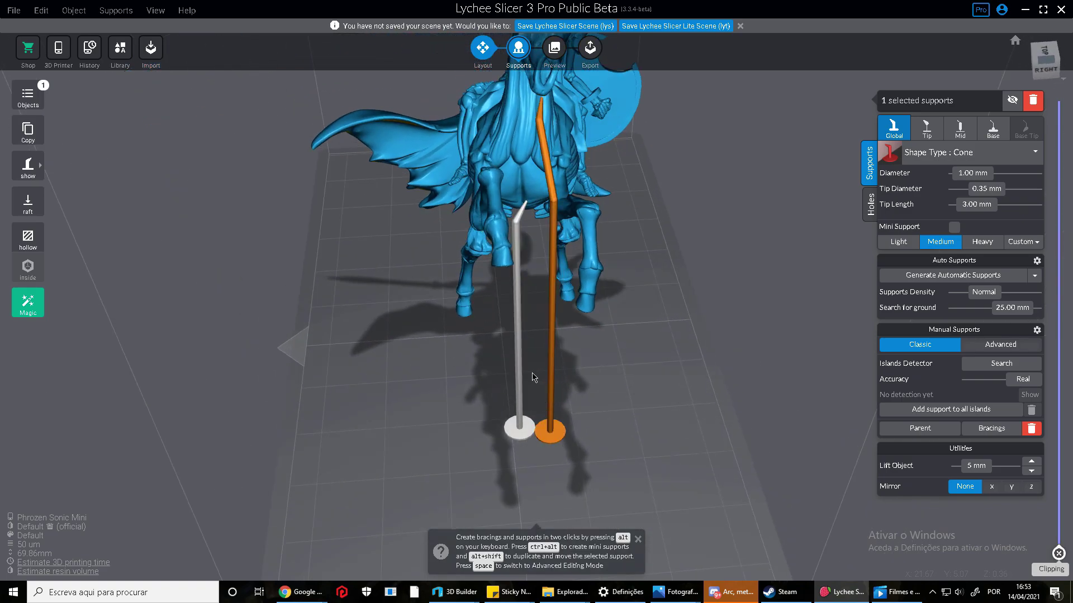
- Delete both existing supports and add a fresh medium support under the horse's farthest-forward raised hoof
click(504, 389)
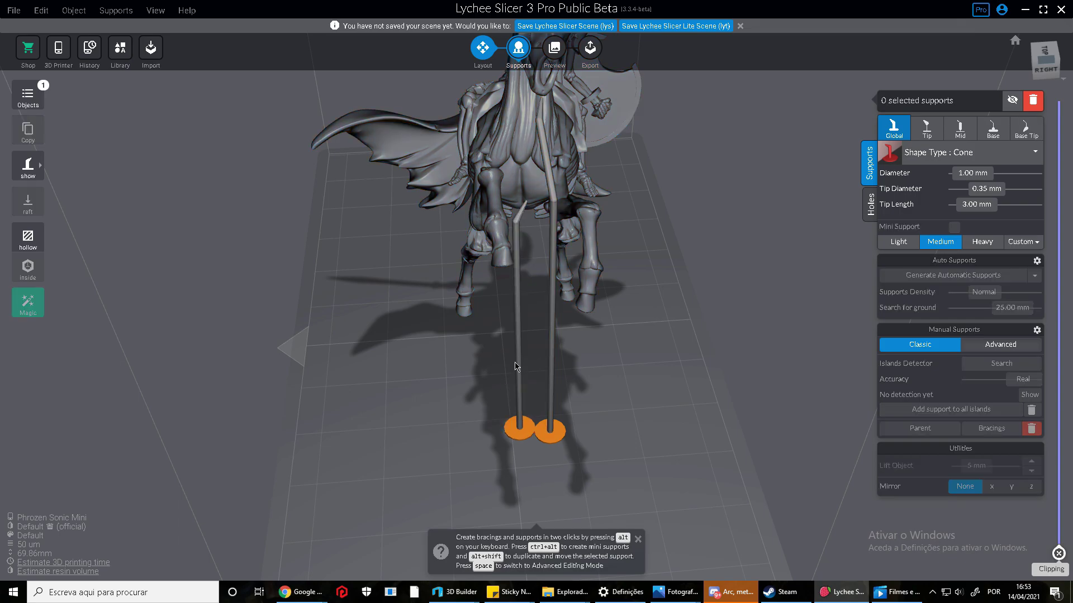
click(517, 363)
right_drag(545, 367, 386, 336)
scroll(455, 245, up, 2)
click(443, 246)
scroll(430, 270, down, 4)
scroll(441, 319, down, 5)
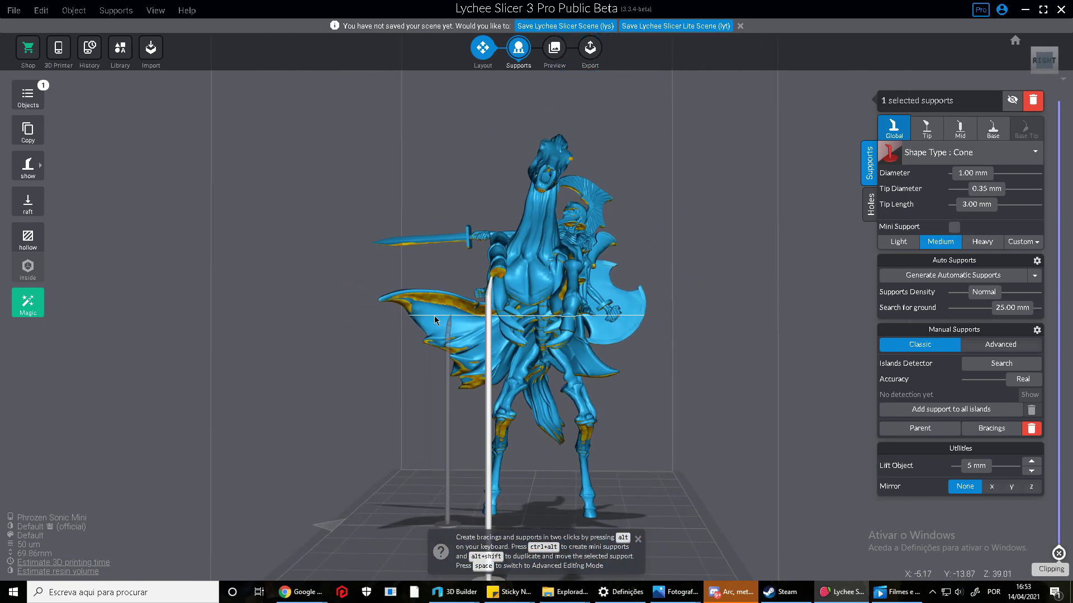
- Examine the hoof support's tip contact, pillar and base from several angles
right_drag(404, 147, 471, 273)
scroll(495, 287, up, 4)
scroll(495, 287, down, 3)
scroll(378, 200, down, 3)
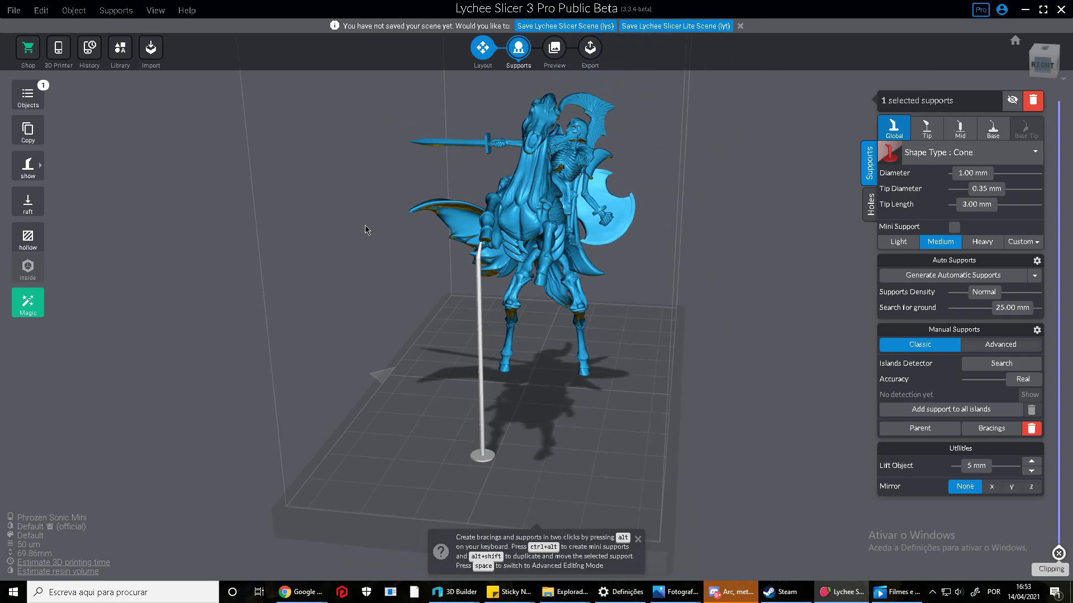
right_drag(367, 227, 270, 230)
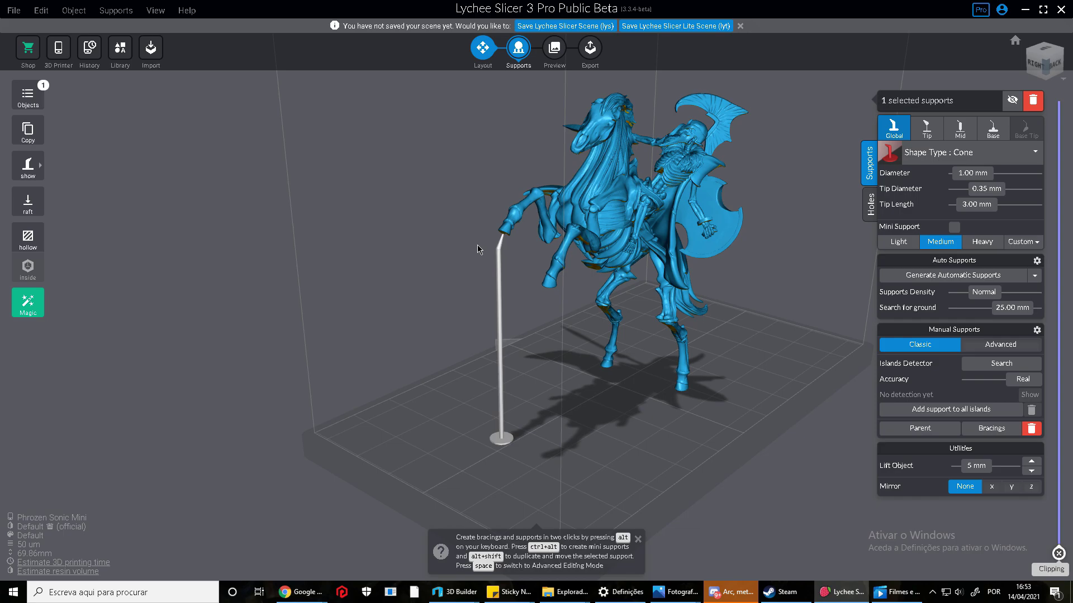
right_drag(477, 245, 378, 294)
scroll(390, 286, up, 5)
right_drag(468, 268, 474, 215)
scroll(469, 259, down, 4)
mouse_move(469, 259)
right_down()
mouse_move(414, 240)
mouse_move(494, 212)
mouse_move(468, 254)
right_up()
scroll(474, 223, up, 4)
scroll(481, 219, down, 5)
right_drag(517, 229, 478, 178)
scroll(464, 183, up, 3)
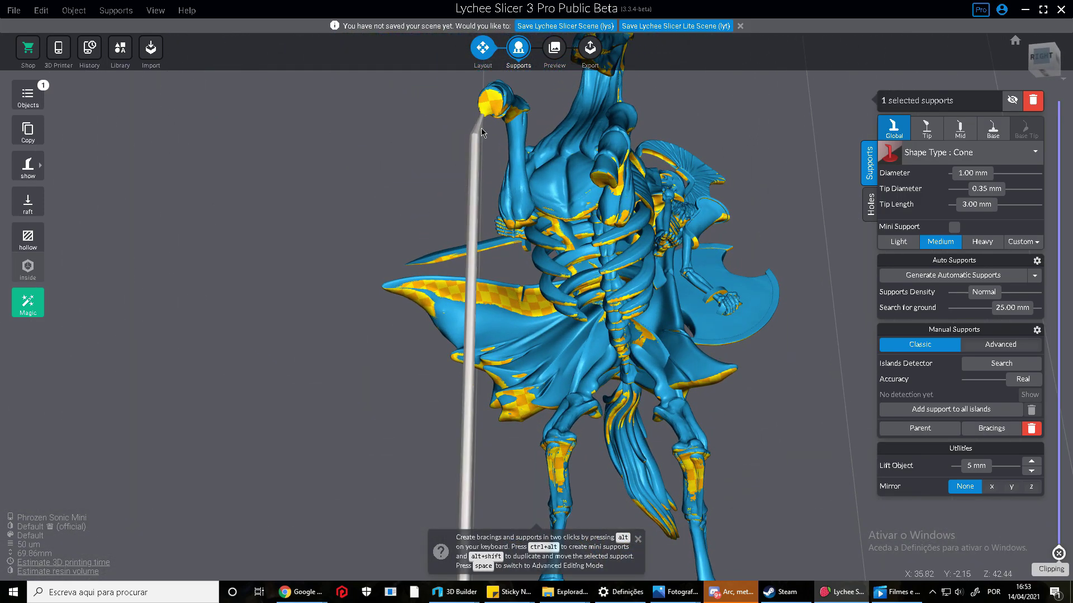
right_drag(488, 124, 502, 156)
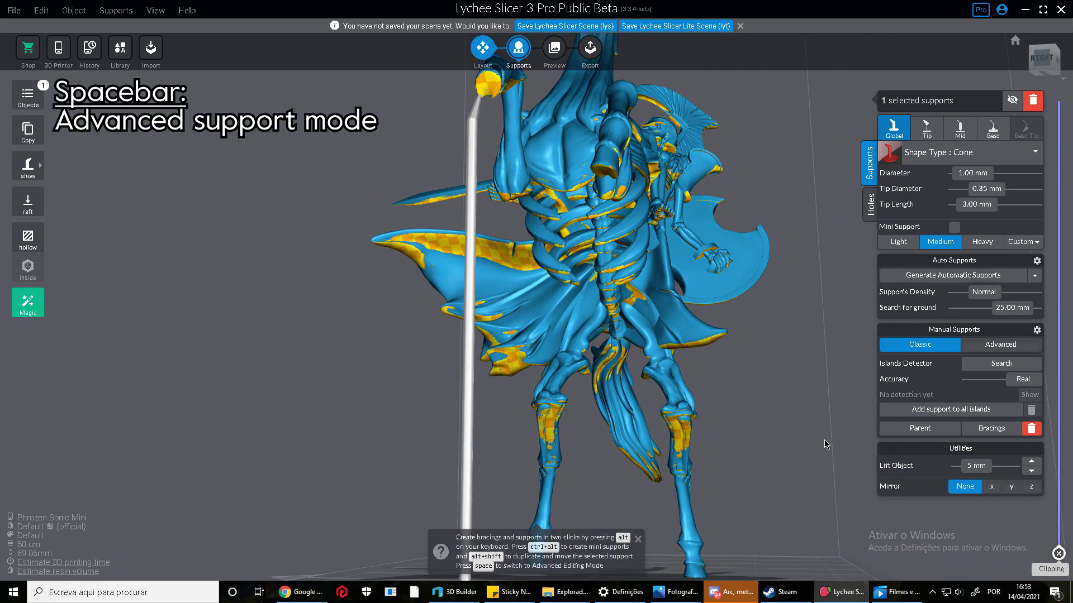
- Try Advanced editing mode on the hoof support by selecting its pillar, and return to Classic mode
key(space)
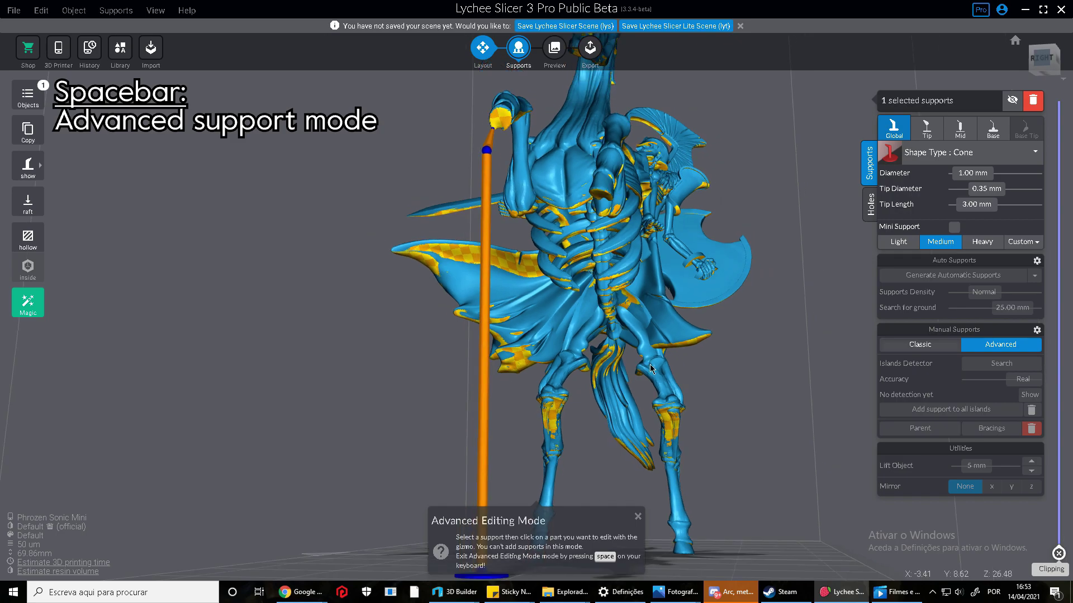
right_drag(660, 359, 665, 335)
right_drag(534, 421, 588, 454)
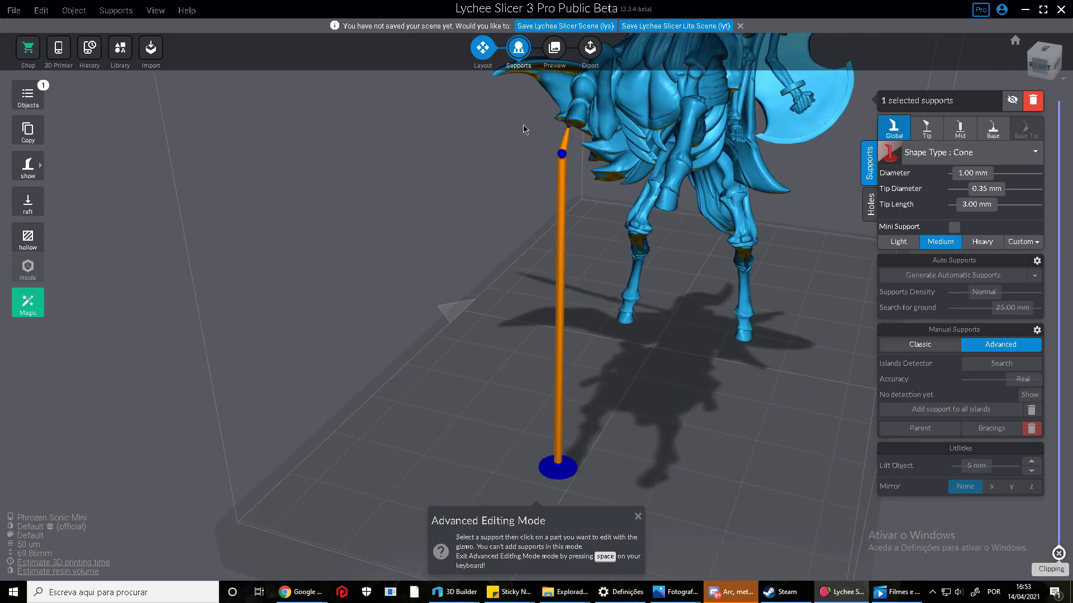
click(559, 398)
right_drag(560, 398, 570, 304)
key(space)
- Add a medium support from the build plate to the underside of the horse's lower jaw
scroll(570, 304, down, 1)
right_drag(533, 192, 574, 261)
scroll(574, 261, up, 3)
scroll(667, 208, down, 3)
right_drag(667, 207, 608, 187)
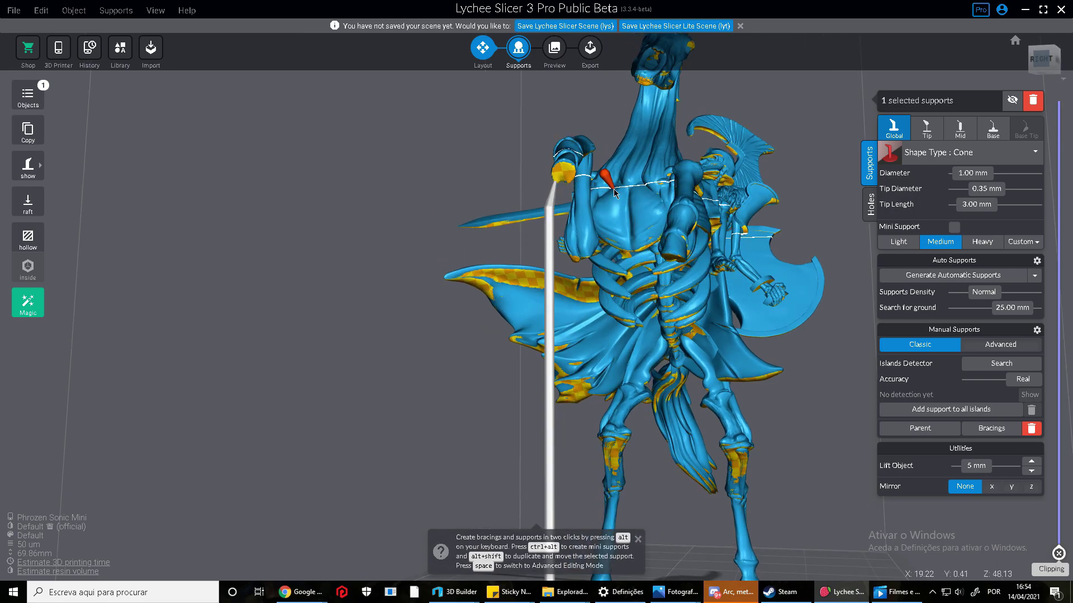
right_drag(614, 189, 569, 148)
scroll(545, 175, up, 5)
scroll(533, 146, down, 3)
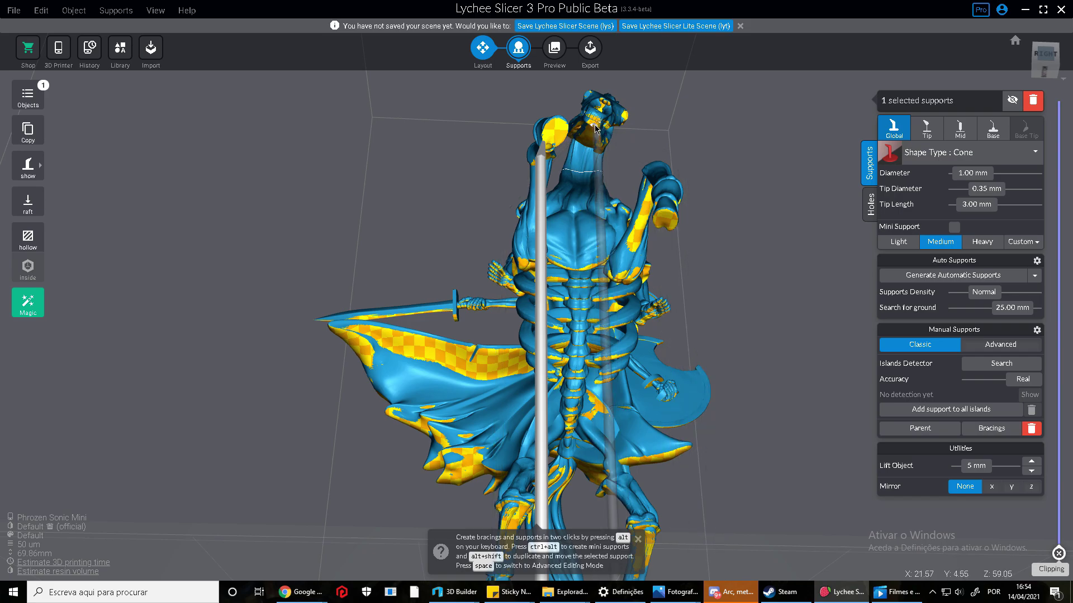
mouse_move(552, 150)
right_down()
mouse_move(545, 174)
mouse_move(549, 141)
right_up()
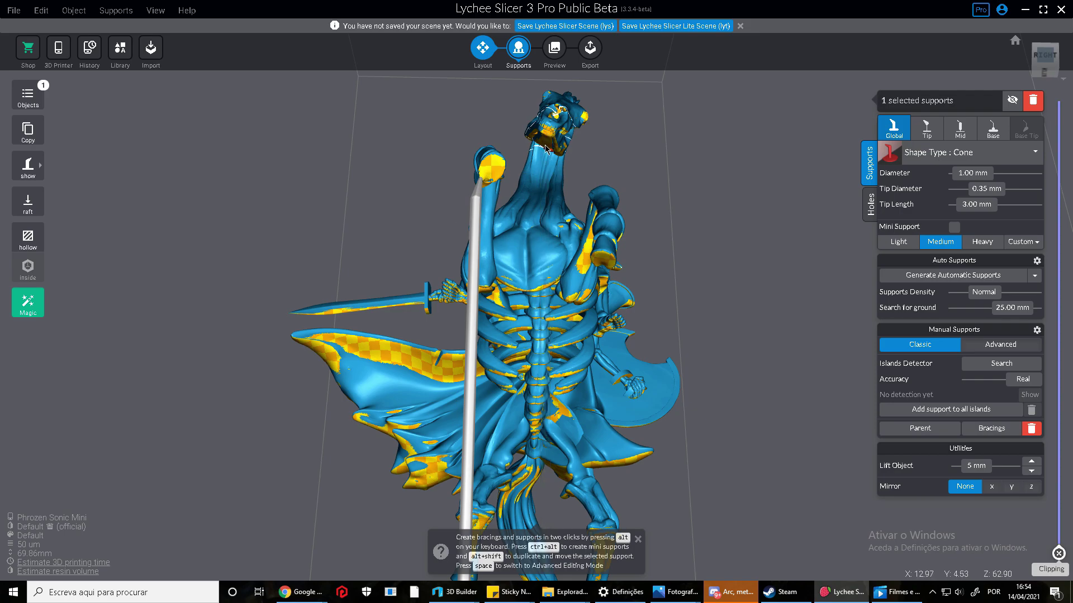
click(548, 137)
- Examine how the jaw support and the hoof support stand relative to the horse's front and chest
scroll(547, 138, down, 5)
right_drag(546, 140, 487, 288)
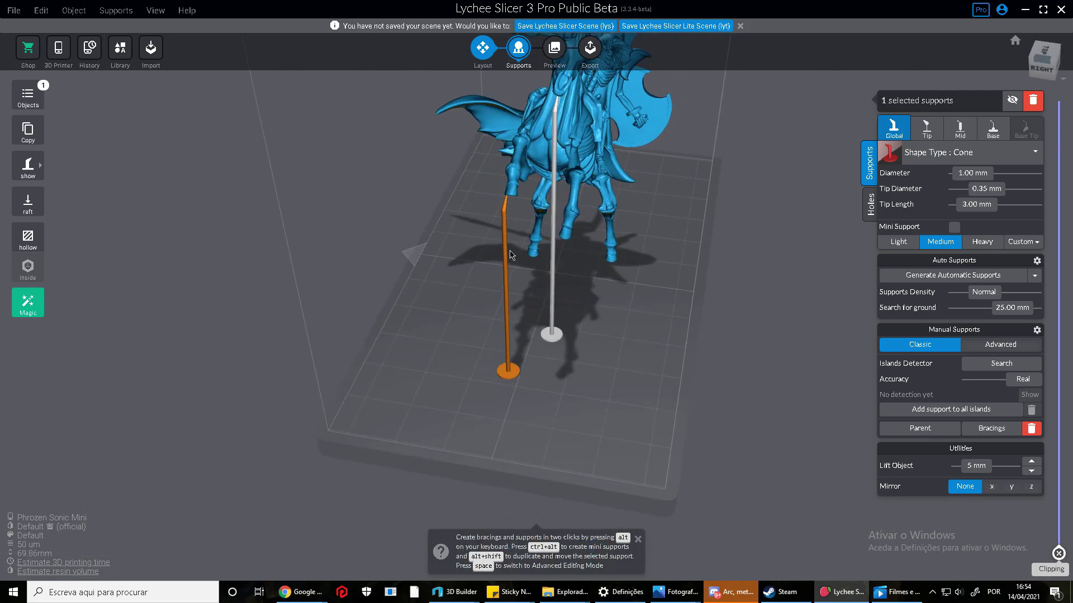
scroll(546, 172, up, 4)
right_drag(546, 172, 536, 299)
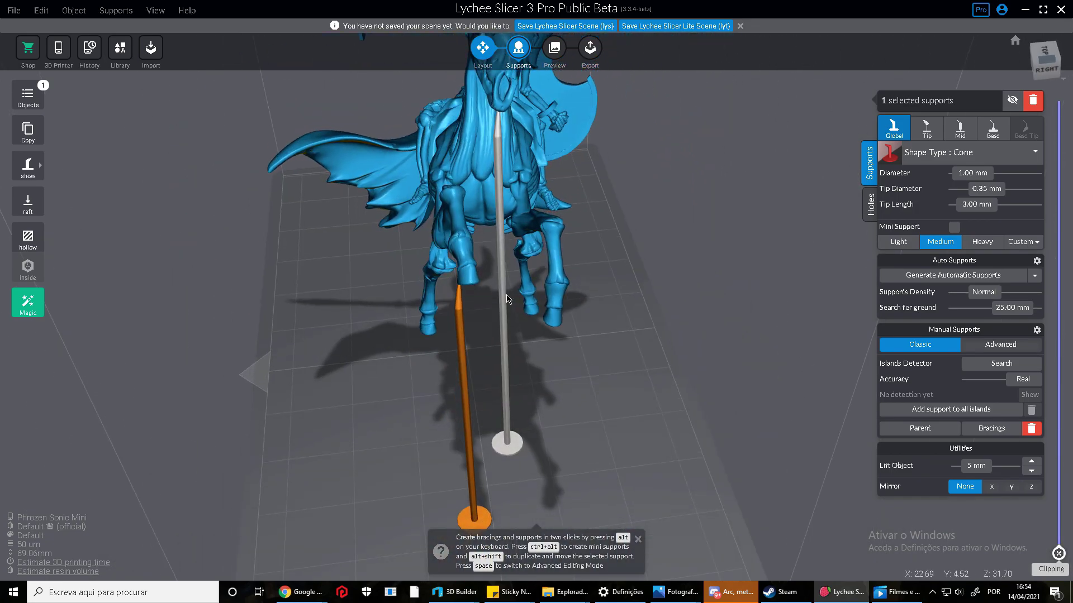
right_drag(493, 239, 533, 280)
right_drag(467, 211, 493, 356)
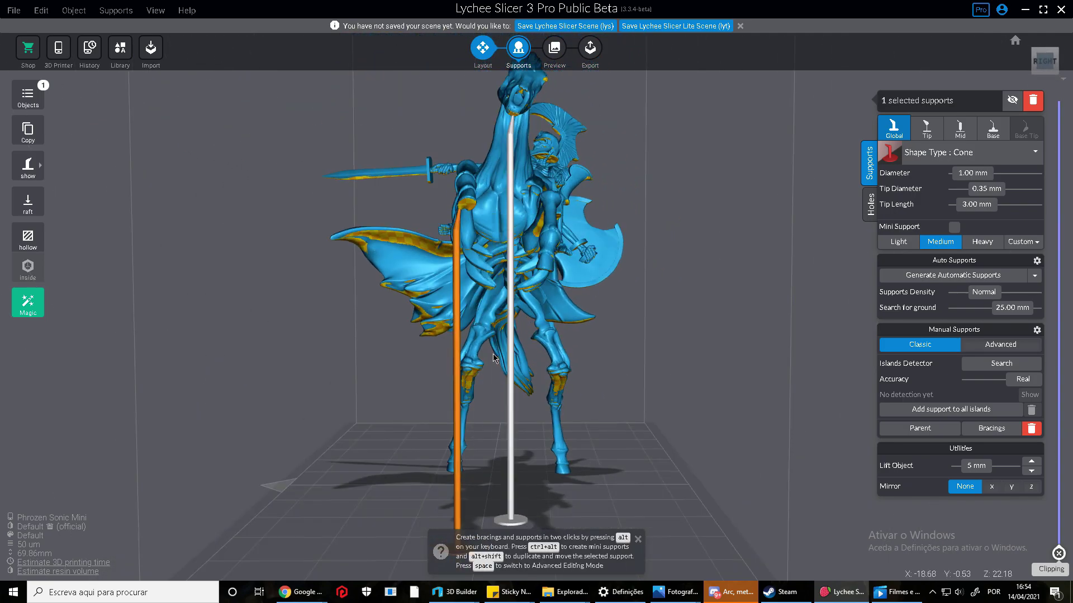
right_drag(508, 180, 530, 155)
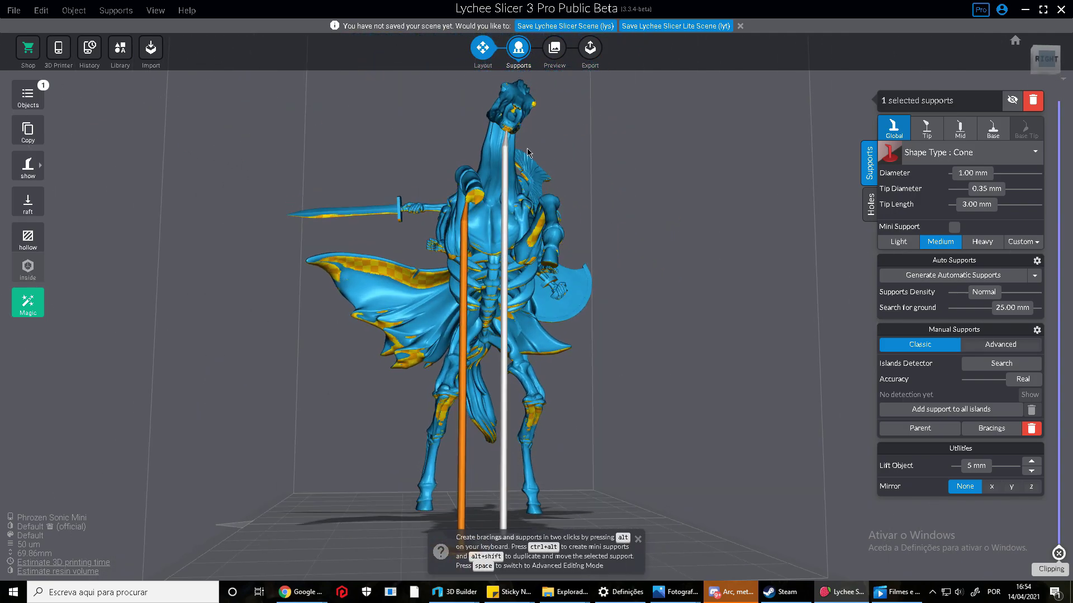
right_drag(510, 281, 474, 424)
scroll(405, 337, up, 5)
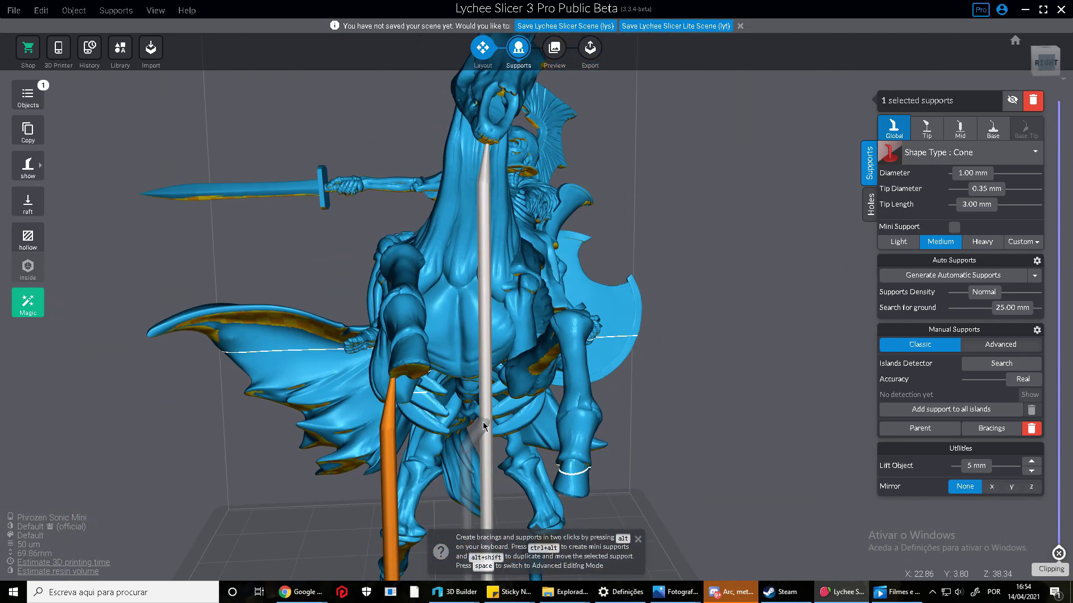
- Try a branch from the jaw support's pillar to the rear underside of the horse's jaw, and undo it
key(alt)
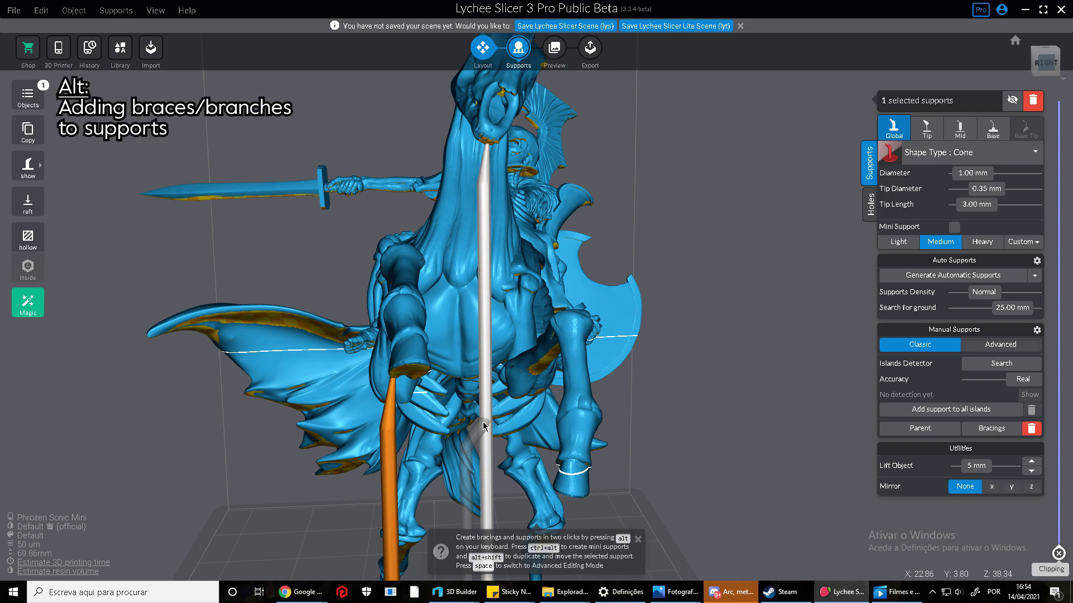
right_drag(484, 425, 489, 490)
right_drag(507, 389, 452, 346)
scroll(394, 329, up, 4)
click(394, 325)
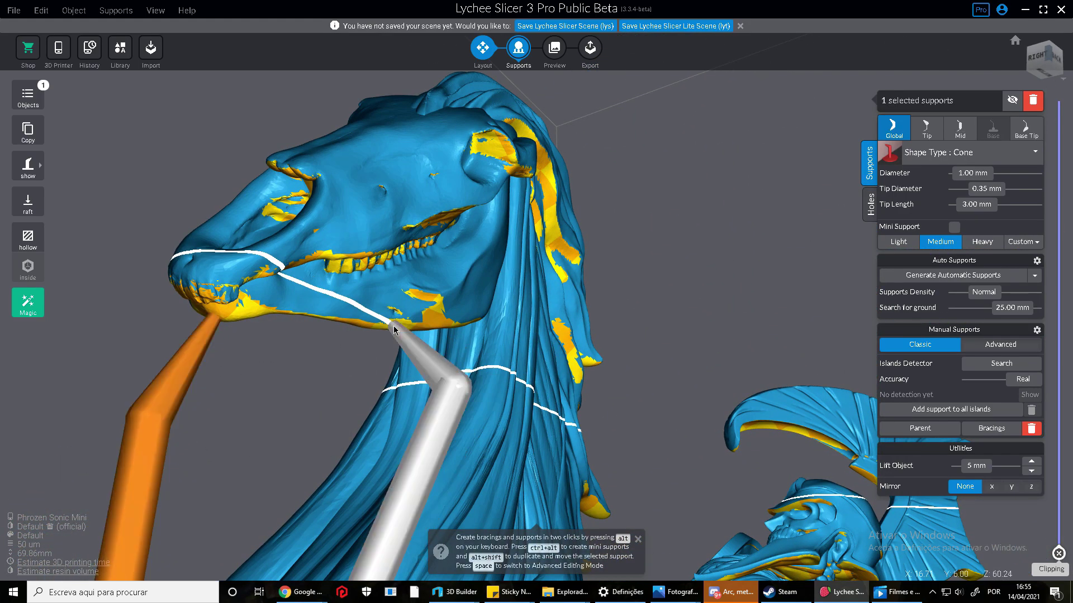
scroll(394, 330, down, 7)
right_drag(388, 354, 381, 464)
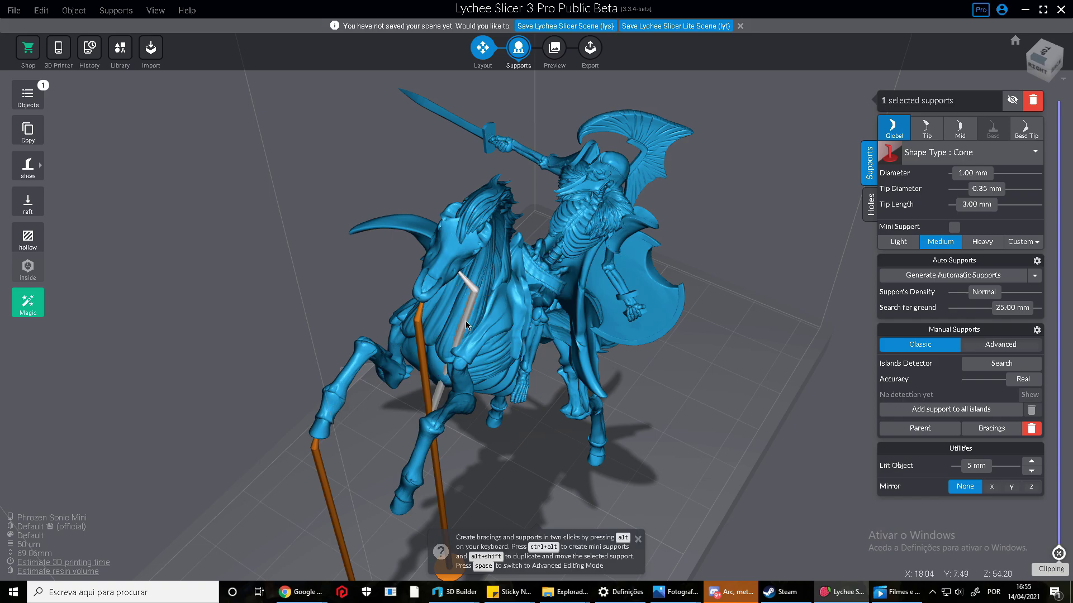
key(ctrl+z)
- Add two branch supports from the jaw support's pillar to the underside of the horse's other raised hoof
right_drag(417, 422, 398, 406)
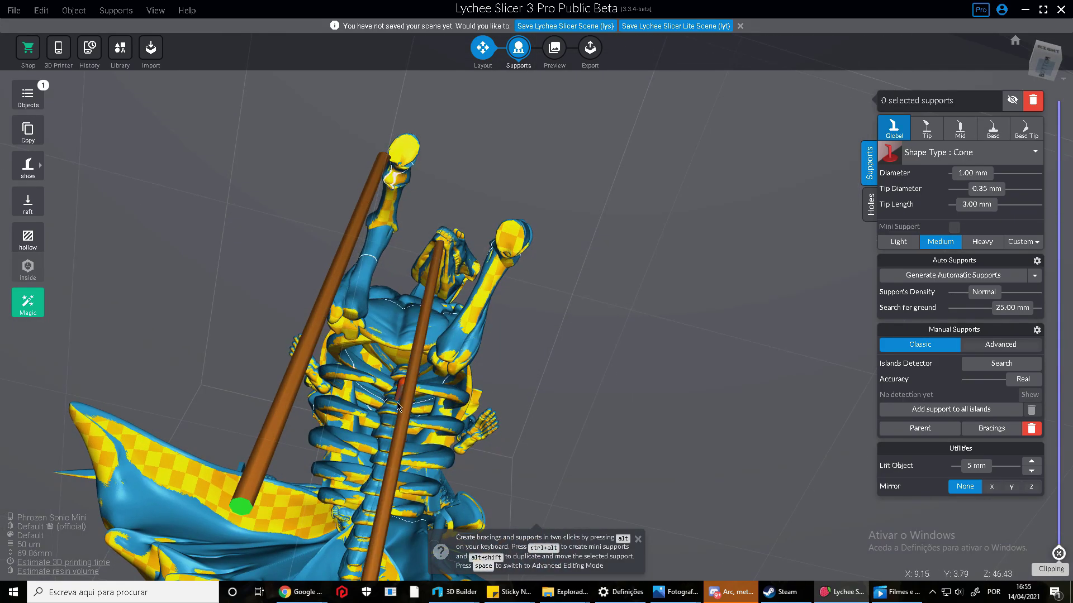
right_drag(454, 303, 438, 354)
click(513, 250)
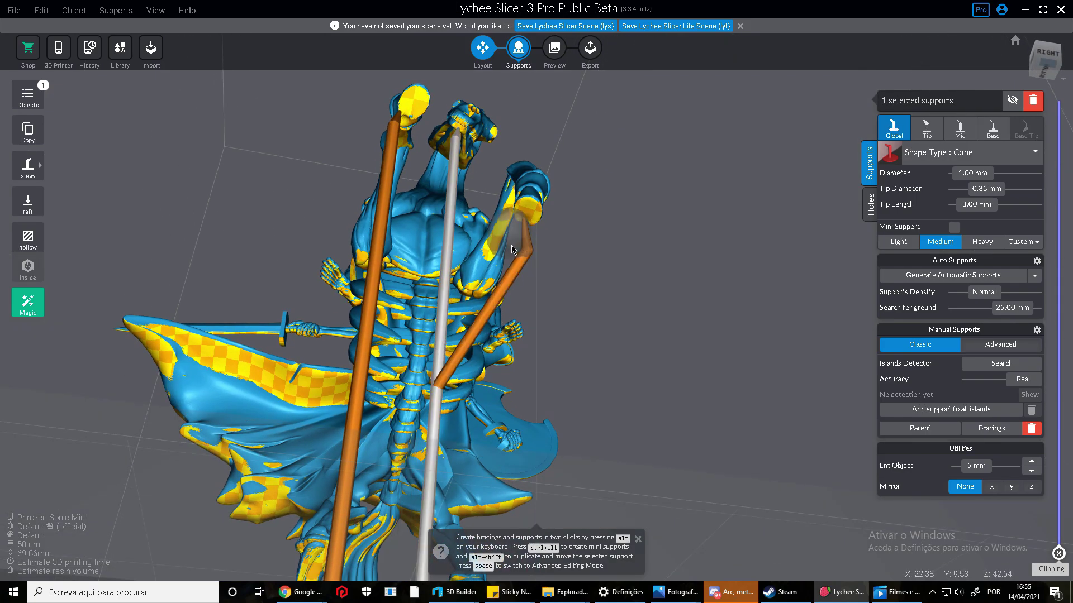
alt+click(531, 217)
click(447, 309)
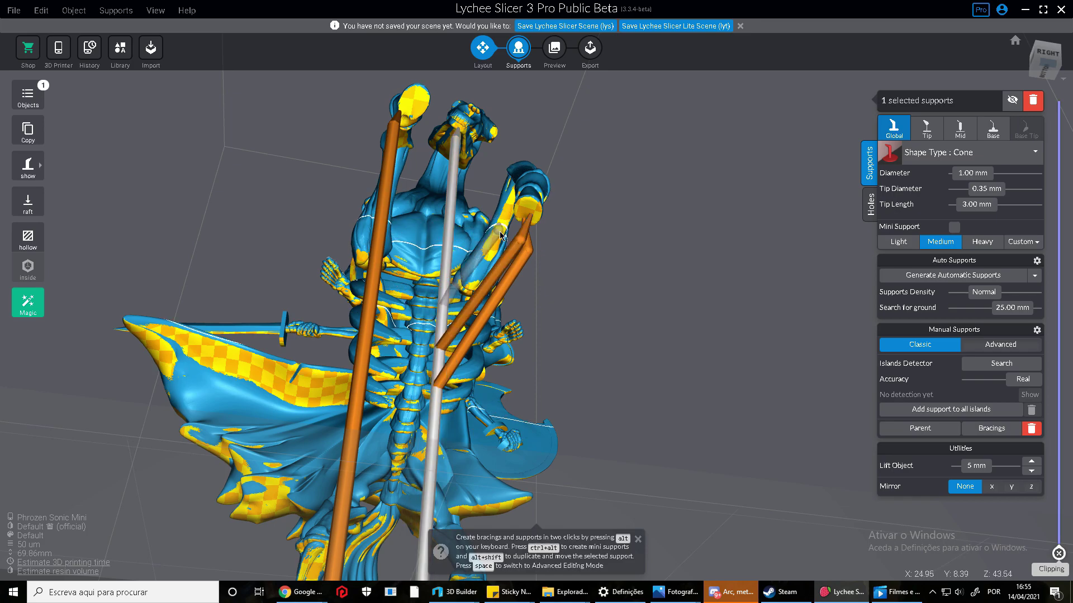
- Add medium branch supports from the jaw support's pillar to both sides of the horse's lower jaw
right_drag(500, 239, 435, 354)
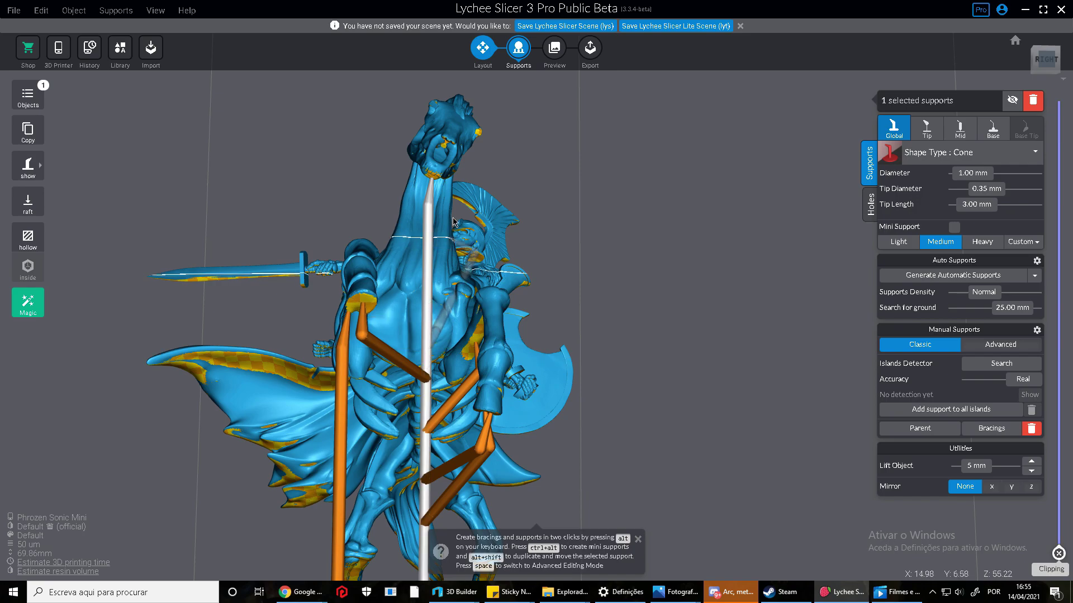
right_drag(451, 172, 418, 373)
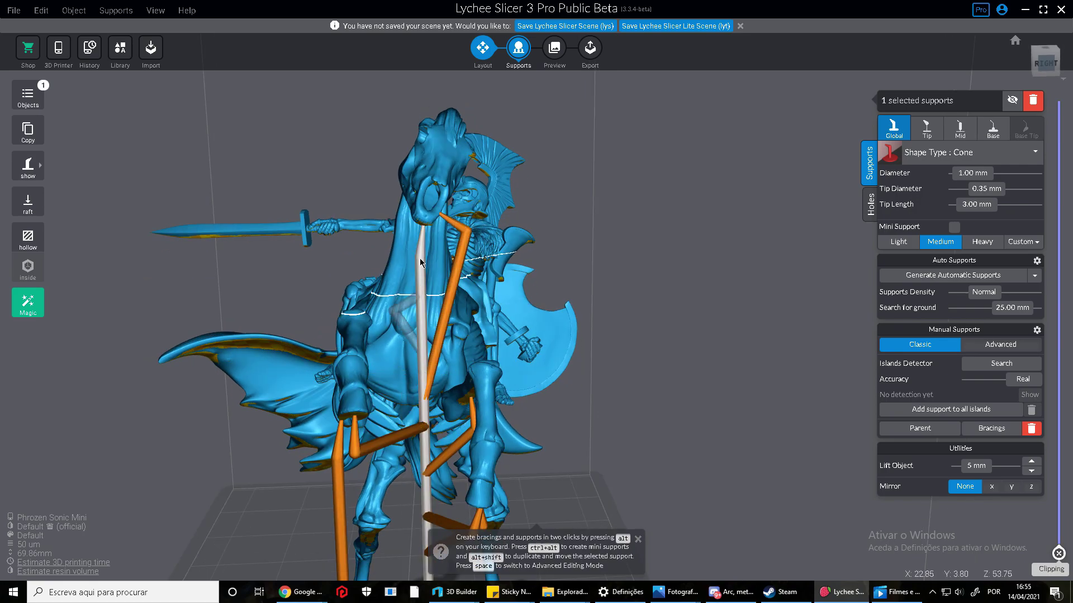
right_drag(420, 215, 448, 302)
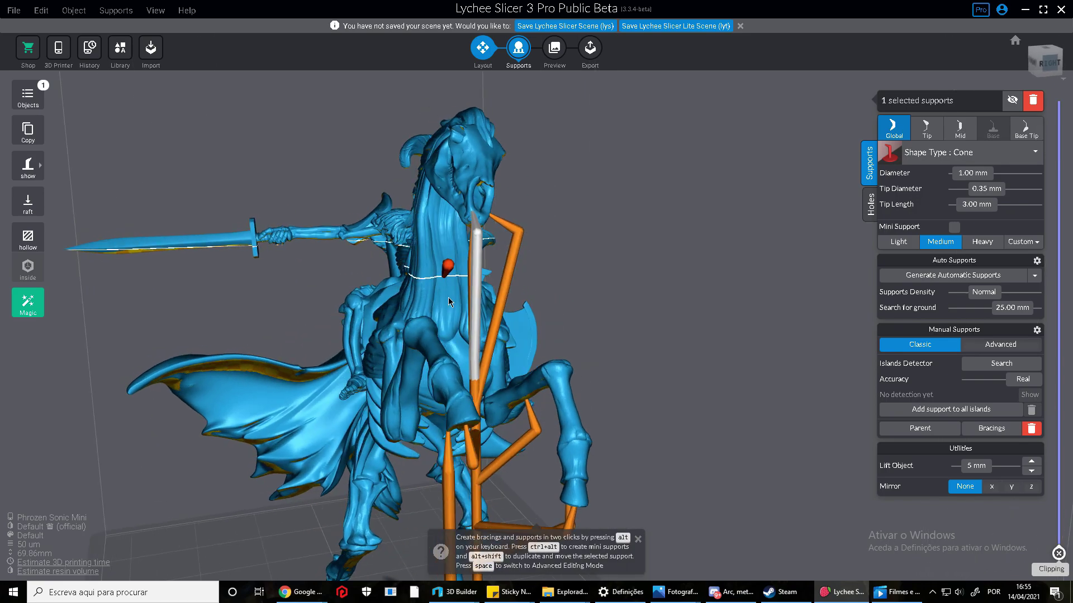
click(475, 393)
scroll(322, 324, down, 5)
right_drag(423, 306, 404, 290)
scroll(126, 362, up, 5)
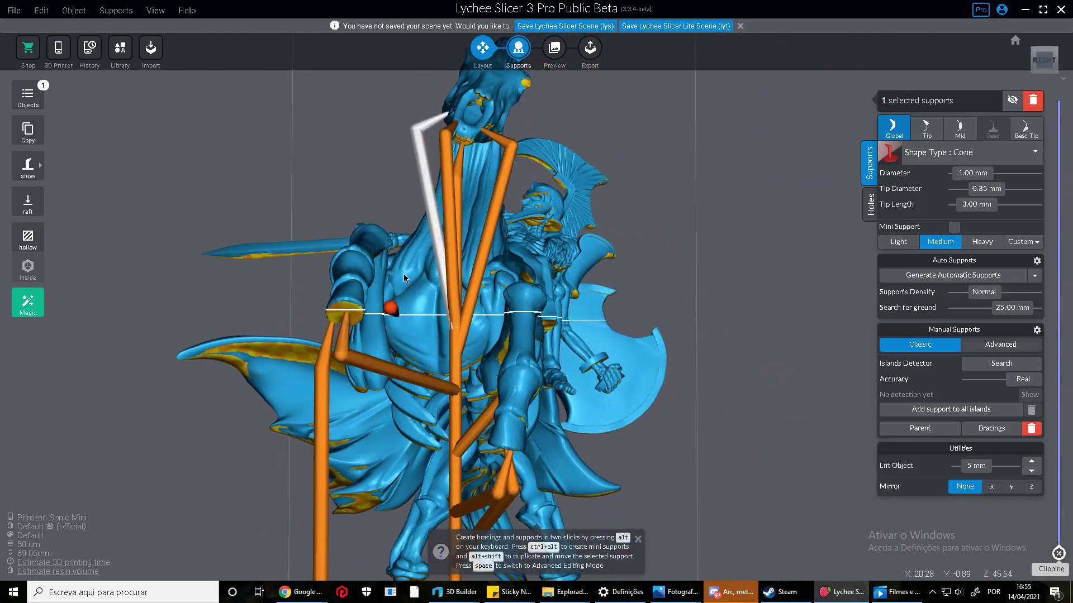
- Add a branch support from the jaw support's pillar up to the horse's cheek
scroll(464, 110, down, 3)
click(511, 292)
right_drag(511, 292, 480, 319)
scroll(383, 231, up, 4)
- Extend a horizontal branch from the cheek support and fan out tips to the mane behind the horse's head
right_drag(490, 199, 566, 133)
right_drag(536, 168, 546, 180)
right_drag(676, 122, 300, 258)
alt+click(309, 209)
right_drag(309, 211, 302, 229)
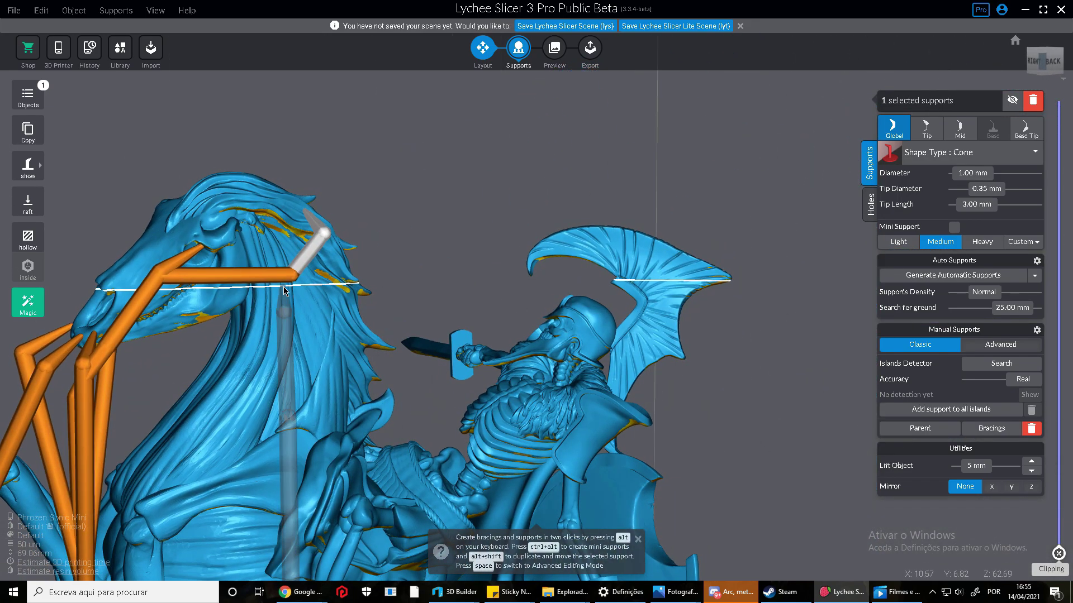
alt+click(289, 274)
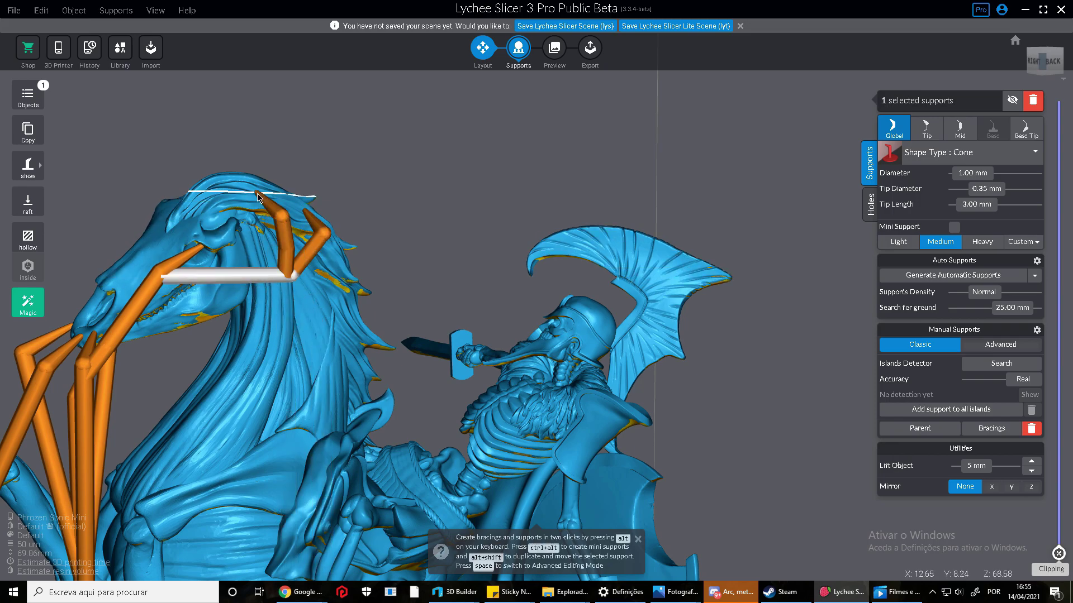
click(316, 242)
- Examine the head and front-hoof supports from several sides, down to their bases on the build plate
scroll(291, 209, down, 5)
right_drag(215, 306, 374, 229)
scroll(328, 296, up, 5)
mouse_move(457, 317)
right_down()
mouse_move(491, 307)
mouse_move(475, 426)
mouse_move(334, 384)
mouse_move(291, 347)
mouse_move(363, 358)
mouse_move(410, 391)
mouse_move(421, 453)
mouse_move(487, 337)
mouse_move(466, 304)
right_up()
scroll(476, 425, down, 5)
scroll(422, 452, down, 3)
scroll(477, 326, up, 5)
middle_drag(466, 304, 527, 487)
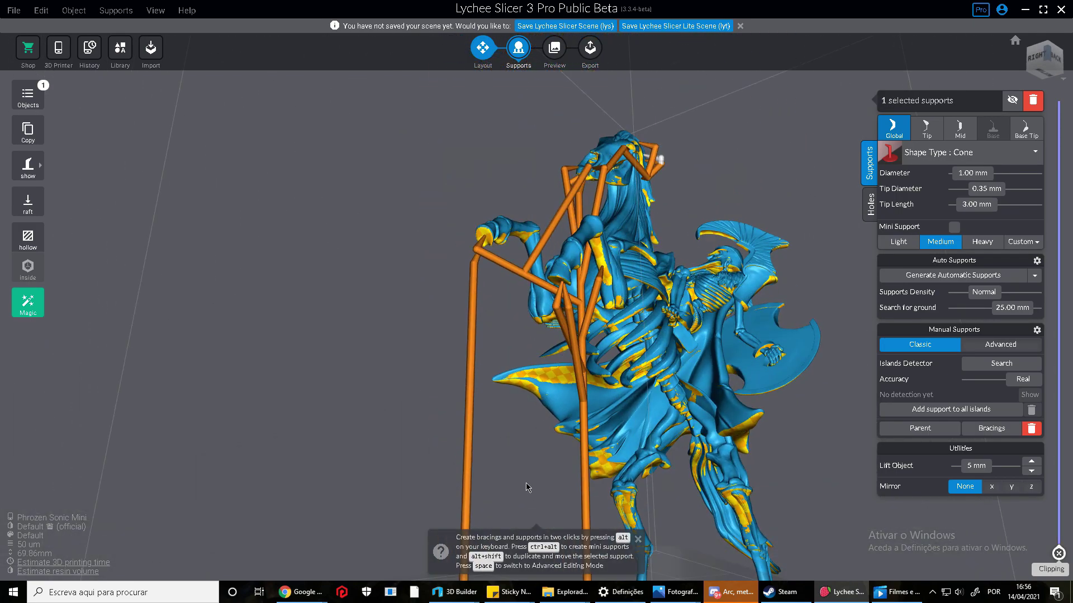
scroll(465, 312, up, 5)
right_drag(522, 369, 674, 437)
middle_drag(674, 437, 577, 373)
right_drag(577, 373, 555, 354)
scroll(554, 336, down, 6)
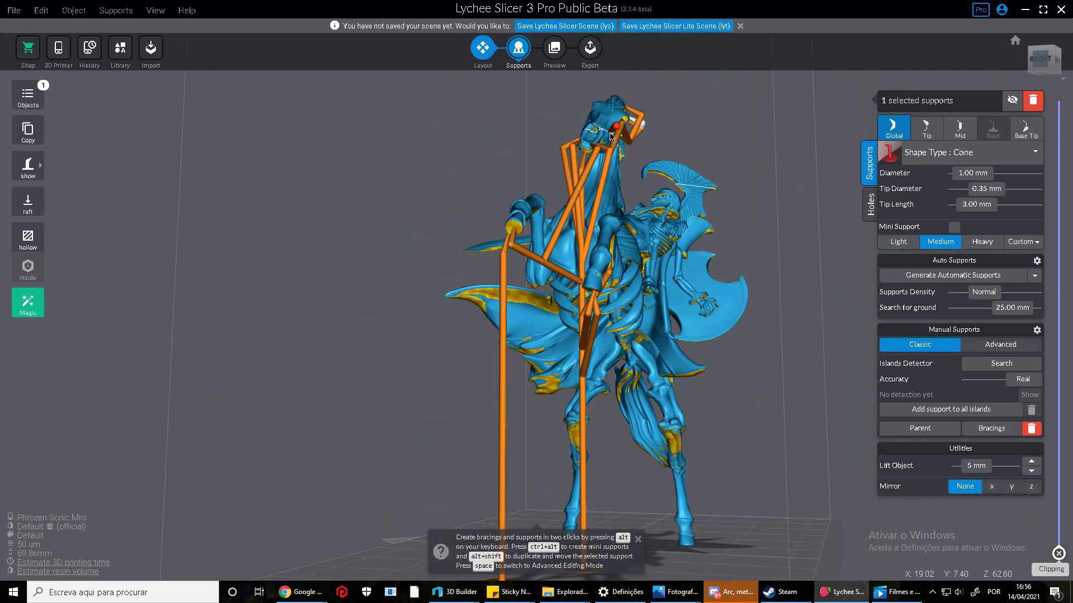
right_drag(600, 385, 590, 461)
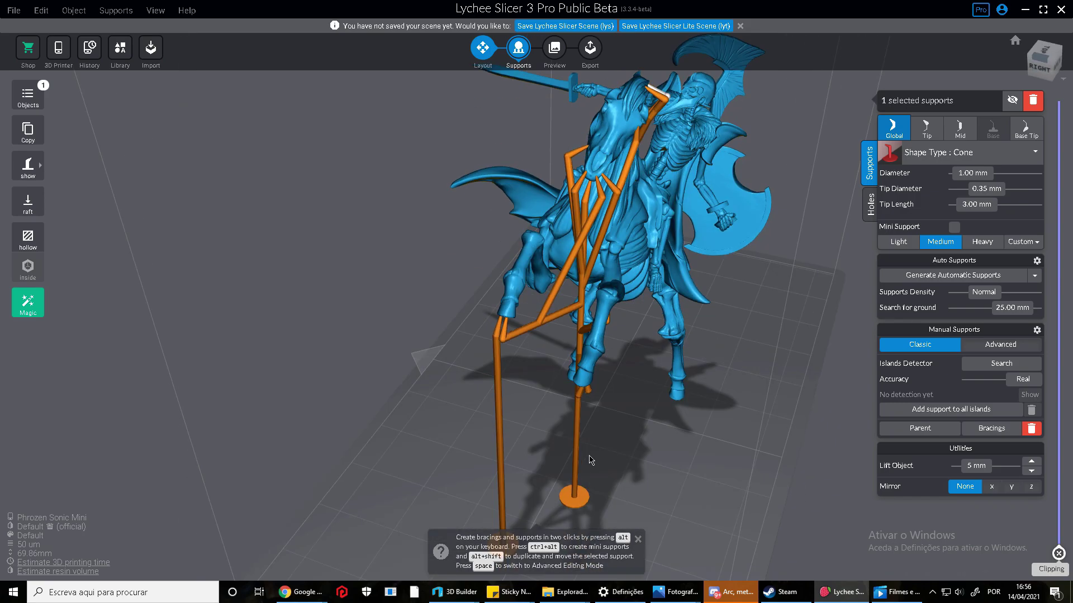
middle_drag(590, 461, 584, 401)
click(573, 420)
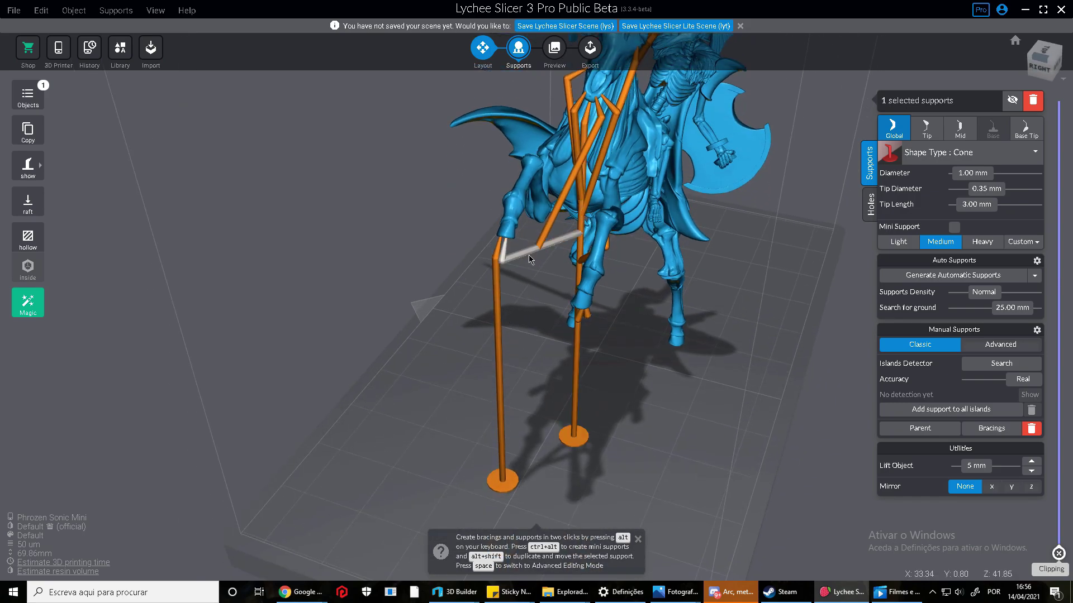
- Add a vertical pillar from the build plate to the joint of the branch under the far raised hoof
right_drag(494, 316, 505, 181)
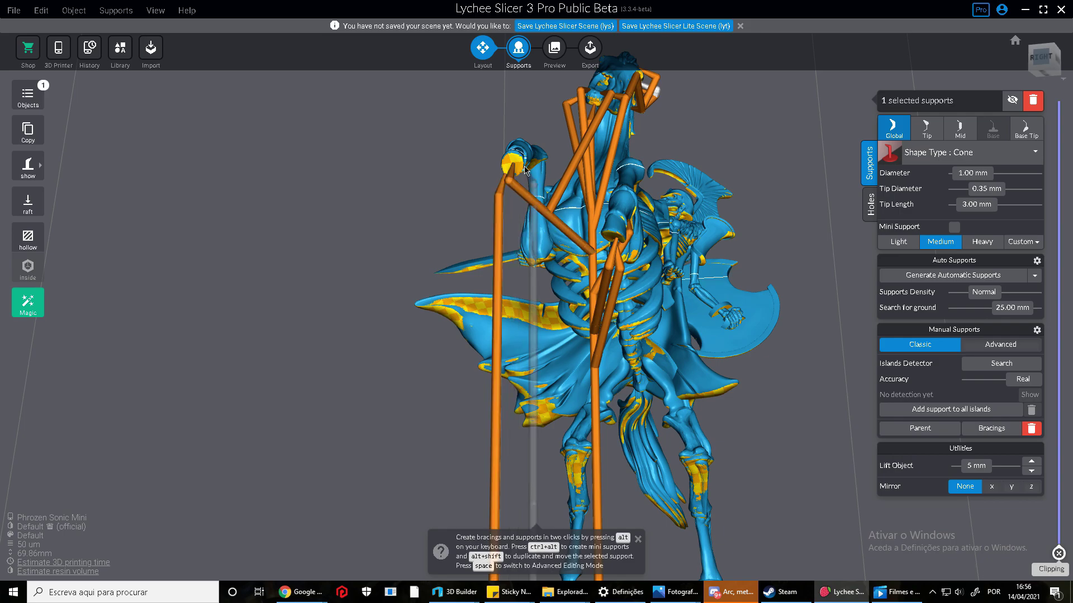
scroll(529, 184, up, 5)
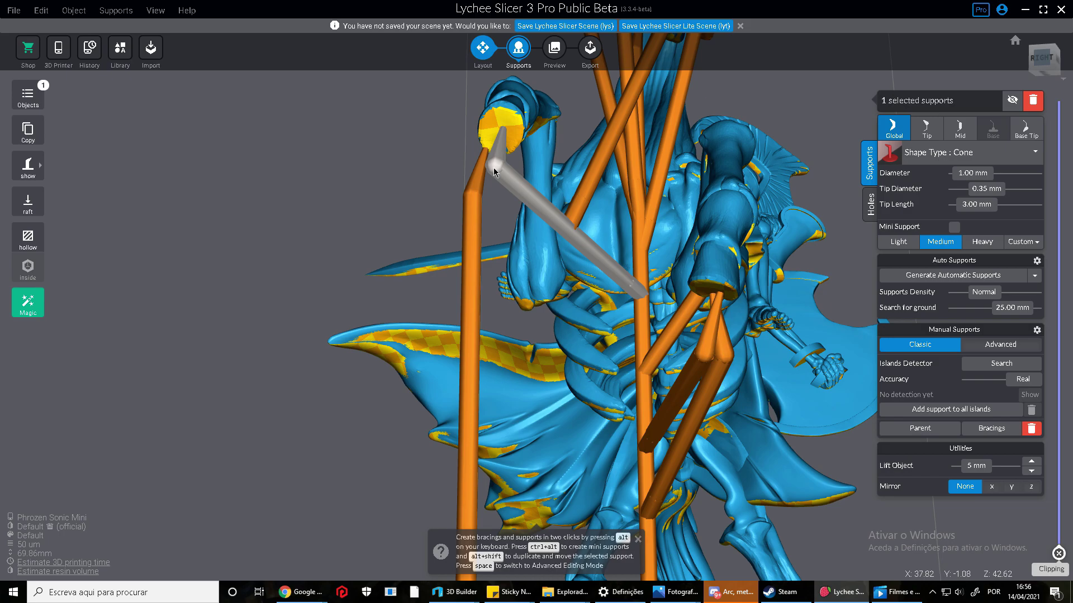
key(alt)
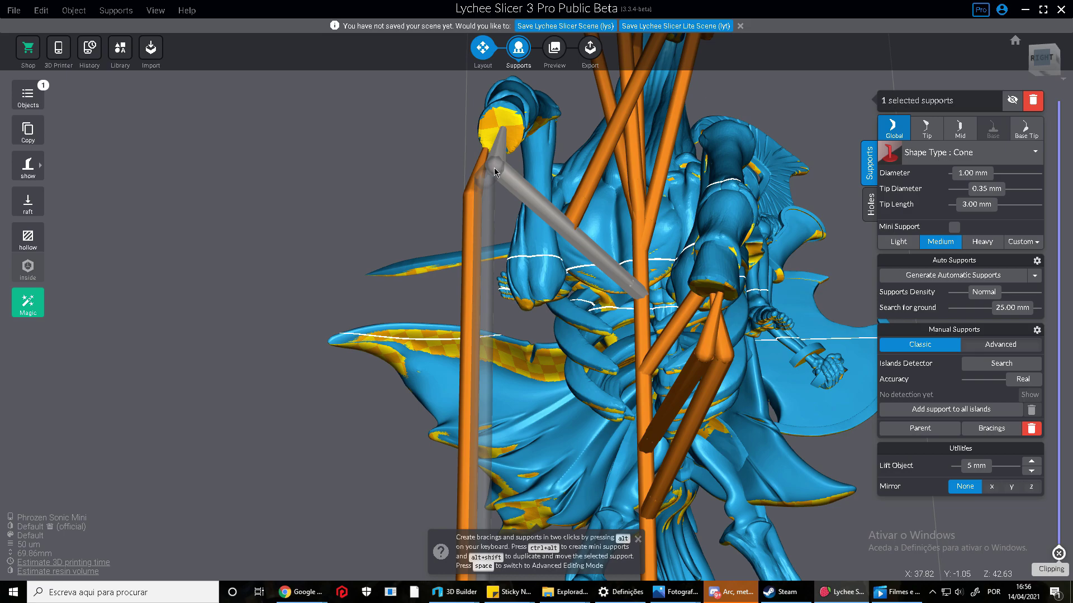
alt+click(493, 168)
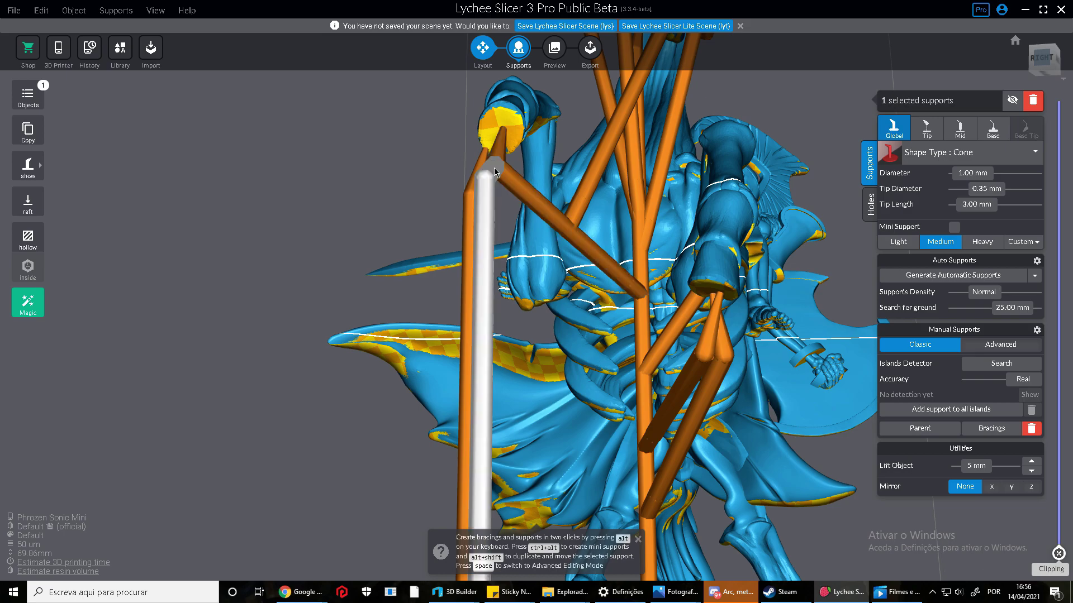
scroll(501, 251, down, 5)
right_drag(501, 251, 498, 290)
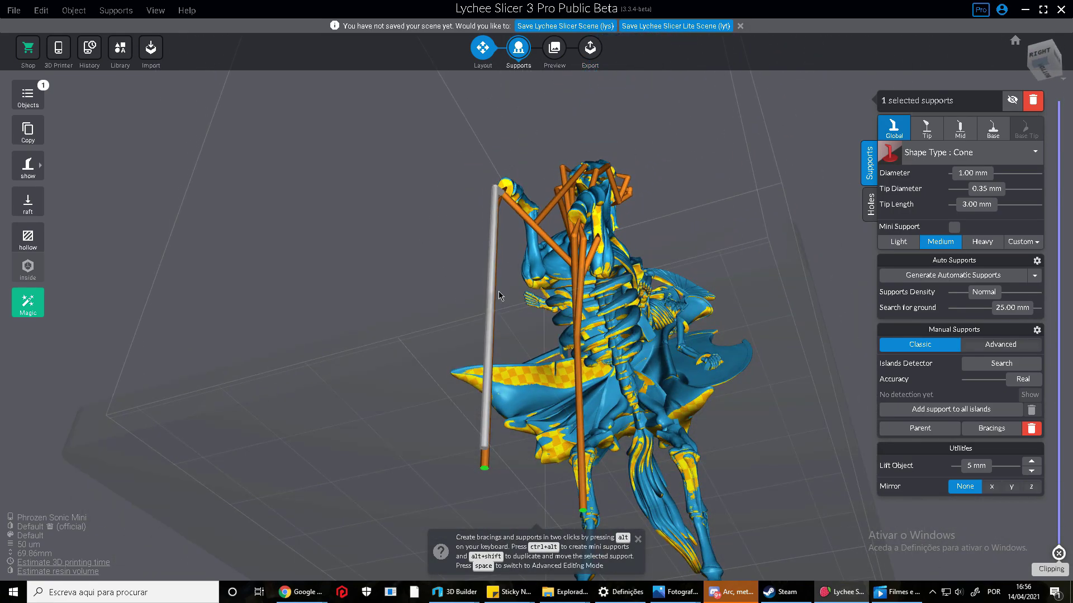
- Add diagonal braces from the branch under the far raised hoof down to that hoof's pillars
right_drag(574, 268, 564, 229)
scroll(561, 223, up, 4)
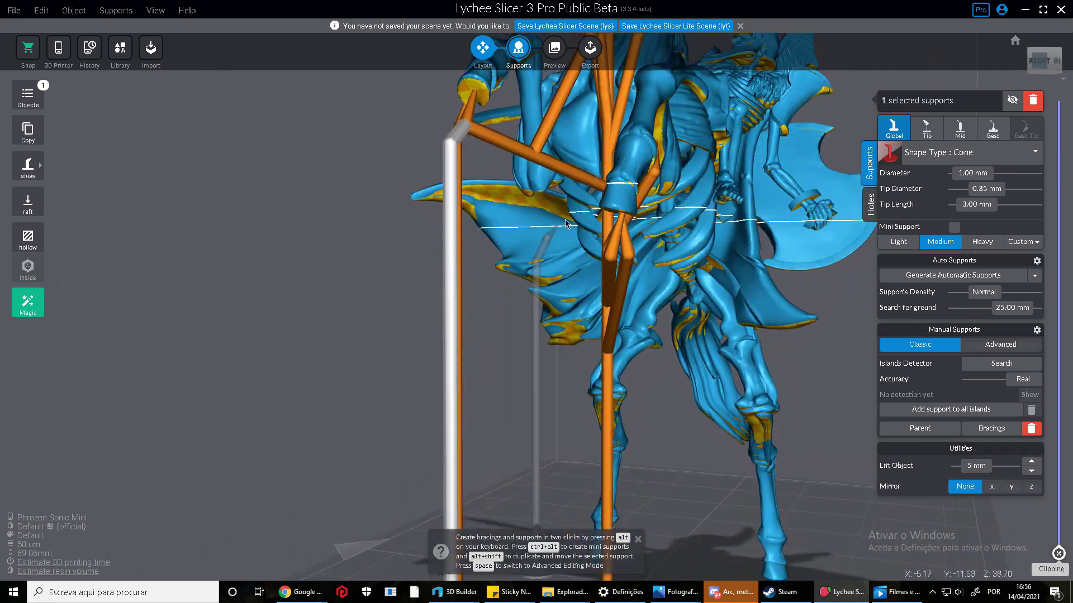
scroll(585, 192, down, 5)
right_drag(457, 277, 473, 225)
scroll(446, 279, up, 4)
right_drag(441, 287, 519, 174)
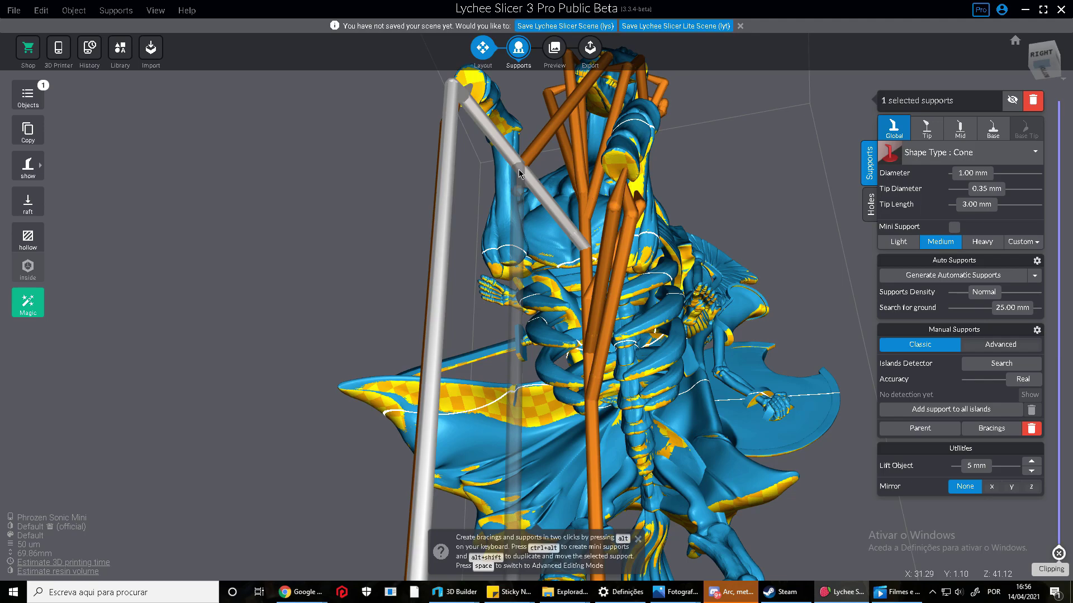
alt+click(524, 172)
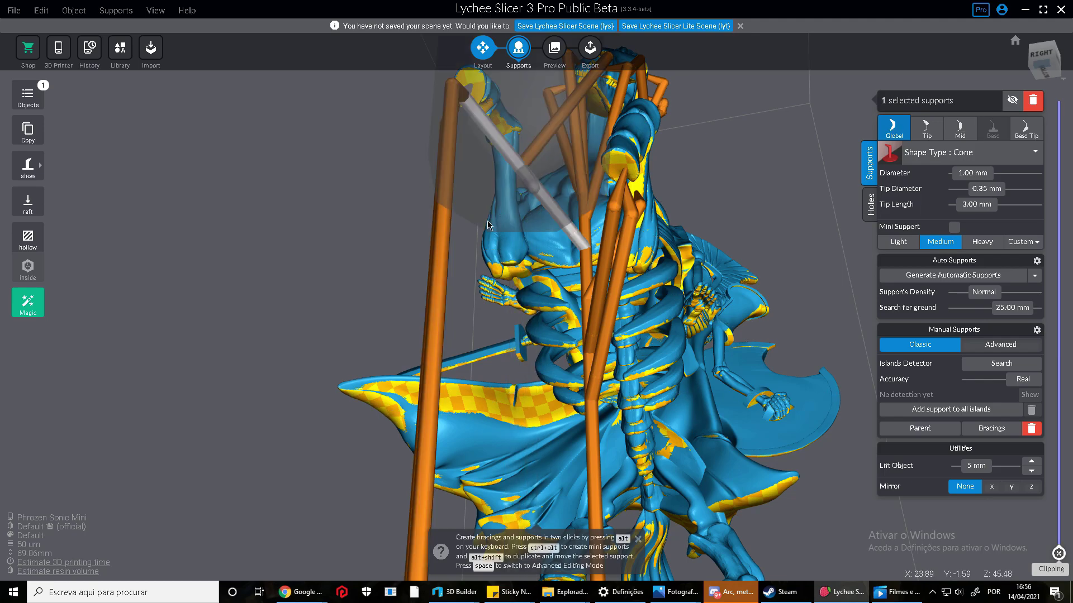
alt+click(443, 303)
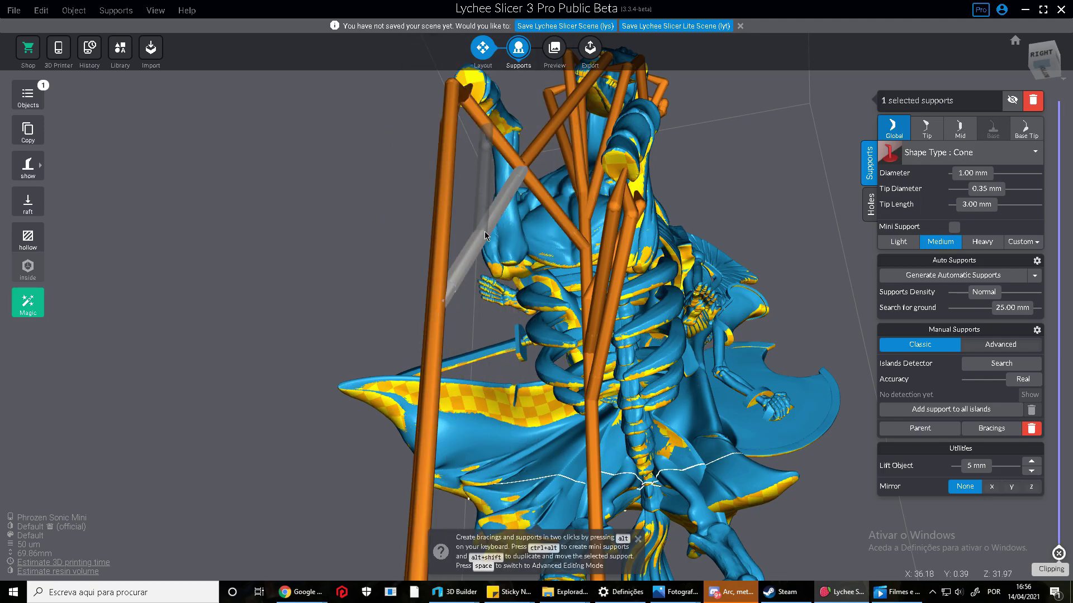
alt+click(556, 207)
alt+click(430, 386)
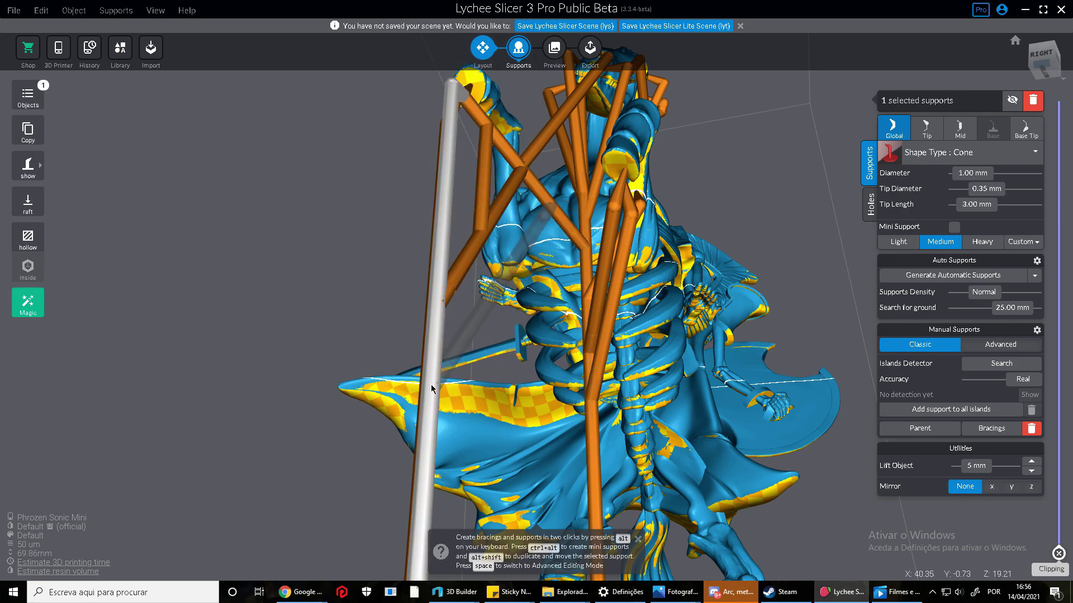
- Add short cross-links between the two long diagonal braces beside the far hoof's pillars
right_drag(547, 277, 486, 343)
alt+click(476, 218)
alt+click(518, 256)
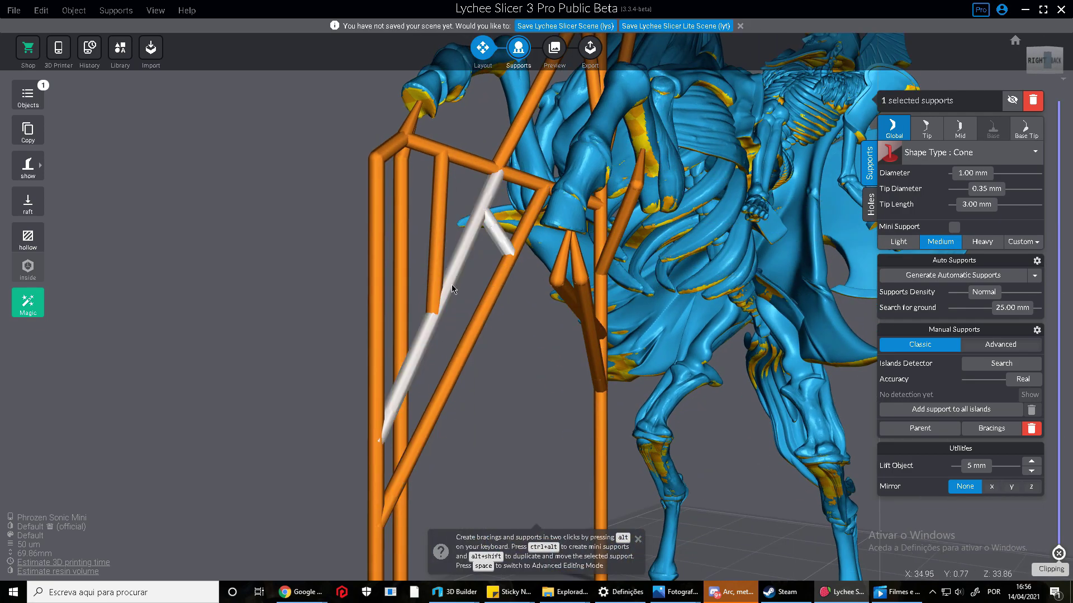
alt+click(466, 340)
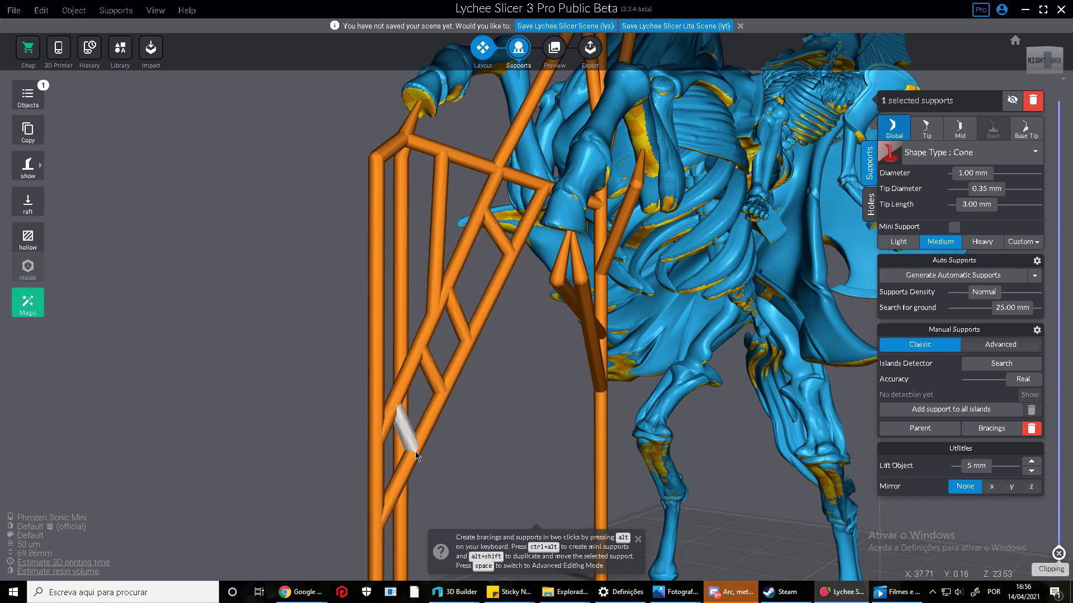
- Add a brace from the jaw support's pillar to the outer diagonal brace below the far hoof's branch
right_drag(415, 451, 503, 162)
right_drag(555, 186, 571, 223)
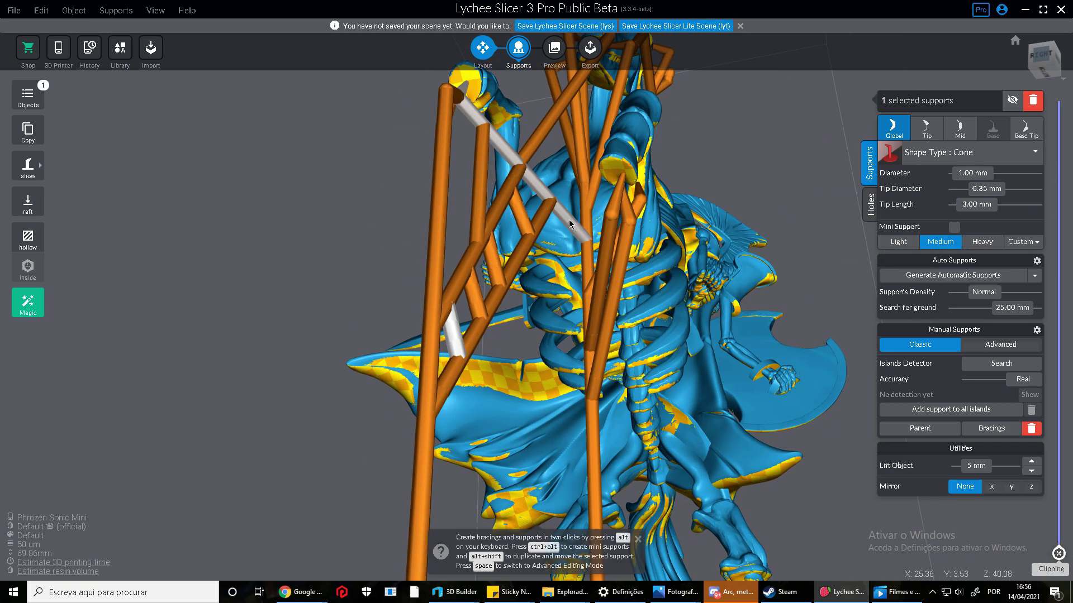
right_drag(597, 438, 554, 244)
alt+click(574, 246)
alt+click(511, 305)
- Add vertical pillars from the build plate to the joints of the branch supports under the near raised hoof
right_drag(514, 369, 557, 396)
scroll(519, 429, down, 7)
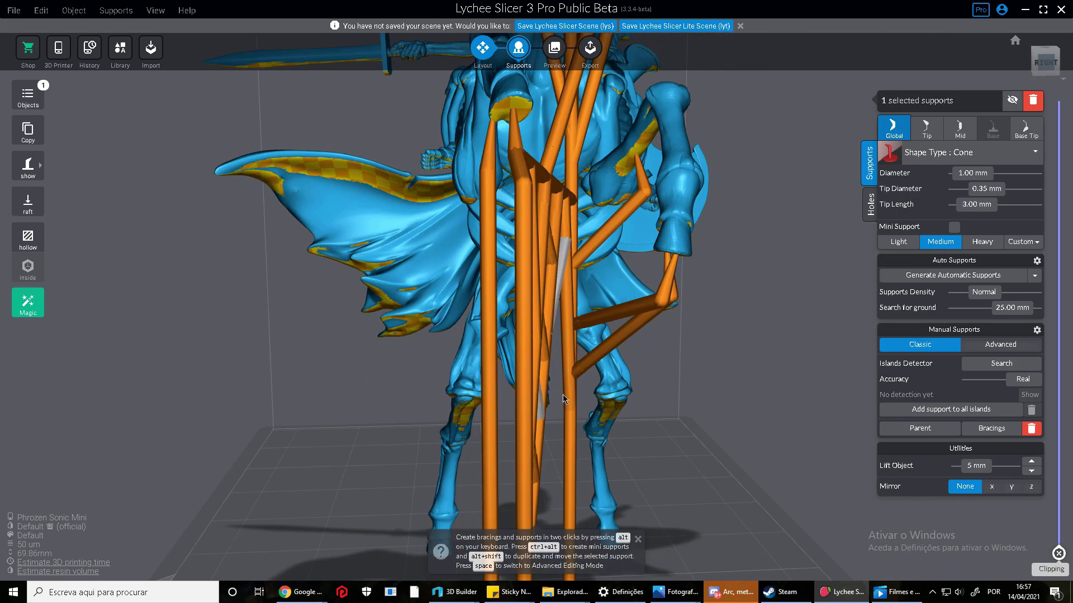
right_drag(517, 430, 560, 438)
scroll(583, 341, up, 3)
right_drag(583, 340, 535, 374)
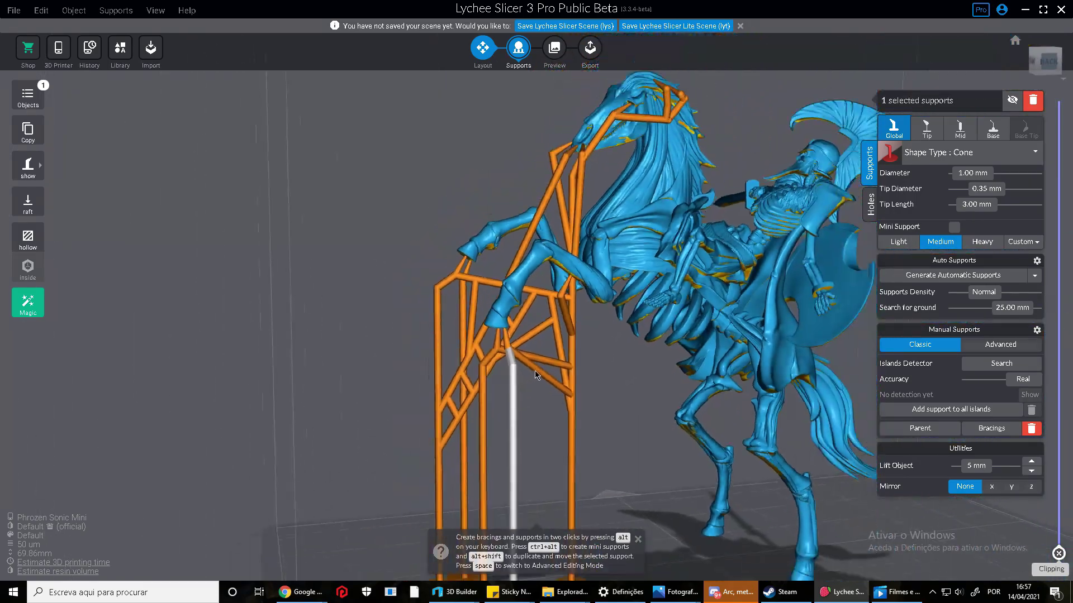
- Add a medium support from the build plate to the rear tip of the rider's helmet crest
scroll(535, 375, down, 5)
right_drag(450, 357, 335, 285)
scroll(656, 129, up, 6)
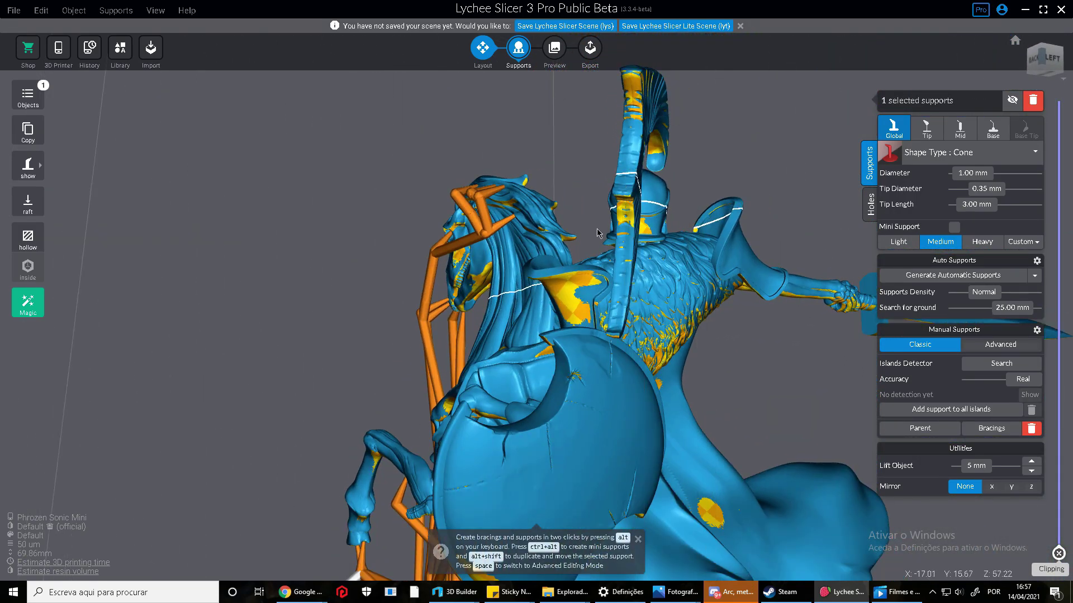
middle_drag(617, 207, 567, 304)
click(629, 230)
scroll(631, 234, down, 5)
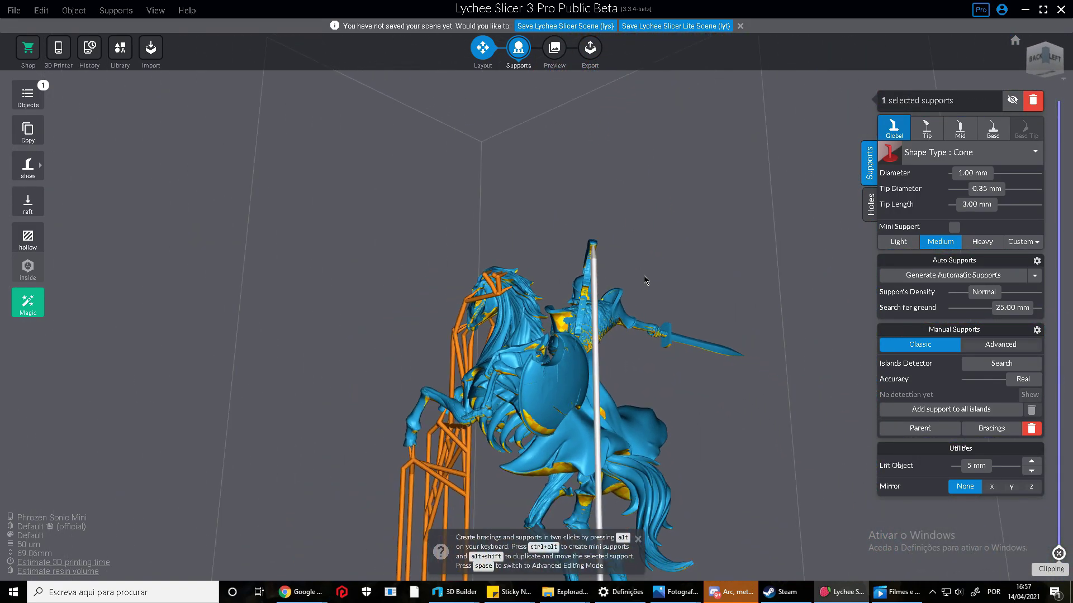
- Examine how the helmet crest's support stands relative to the rider, shield and horse's tail
right_drag(641, 271, 441, 435)
middle_drag(442, 436, 453, 302)
right_drag(453, 303, 751, 281)
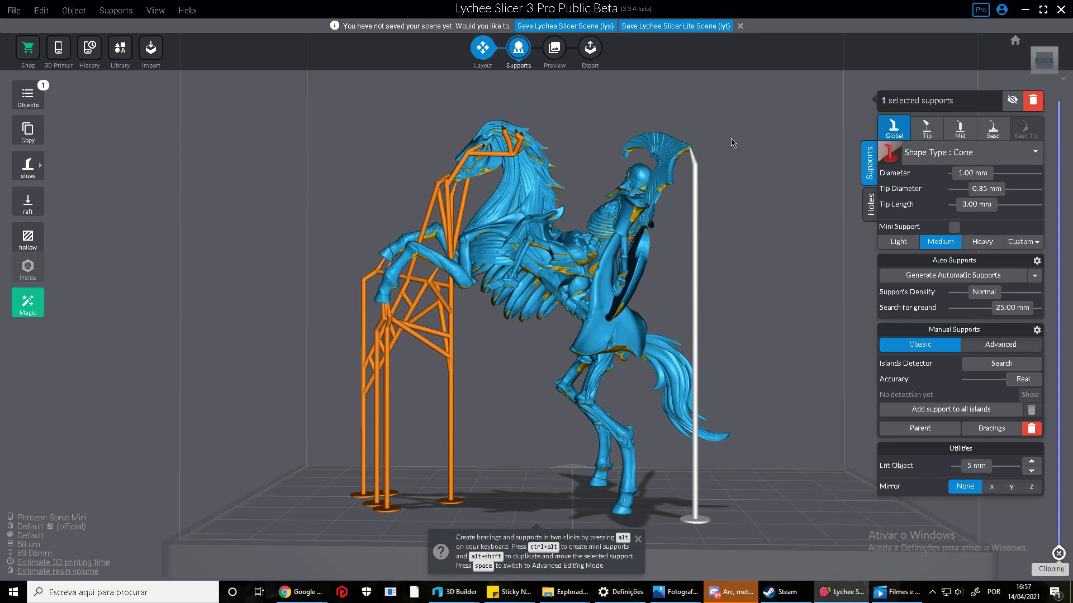
right_drag(735, 194, 650, 206)
scroll(703, 284, up, 3)
scroll(651, 198, up, 3)
right_drag(674, 299, 625, 358)
scroll(671, 255, down, 4)
right_drag(499, 408, 193, 293)
right_drag(486, 301, 505, 210)
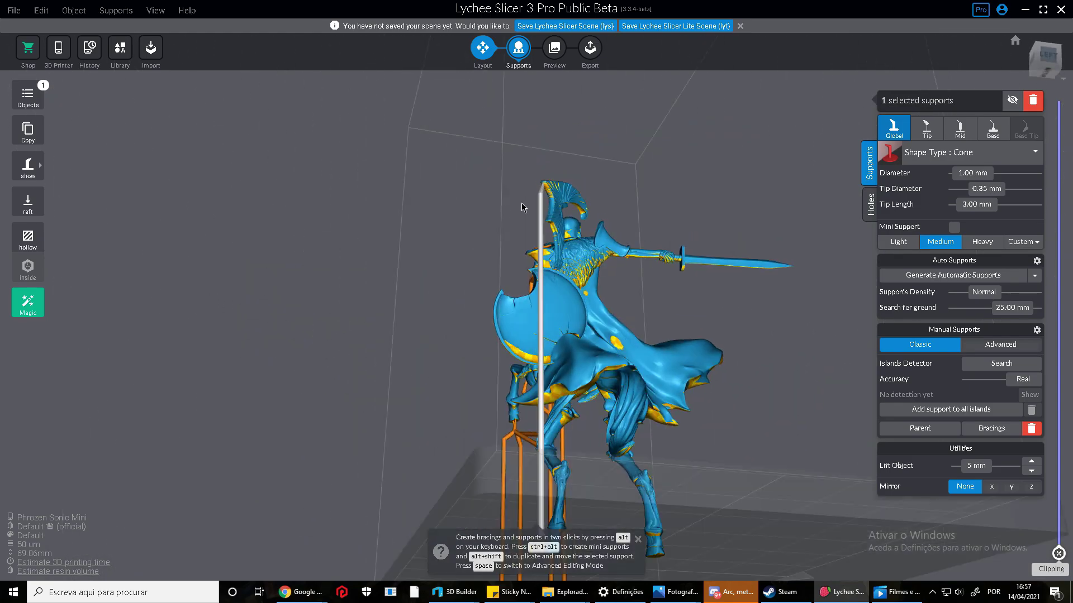
- Add three side pillars around the helmet crest's support, each branching from just below its tip
scroll(507, 211, up, 5)
right_drag(588, 195, 483, 206)
click(590, 231)
scroll(591, 235, up, 8)
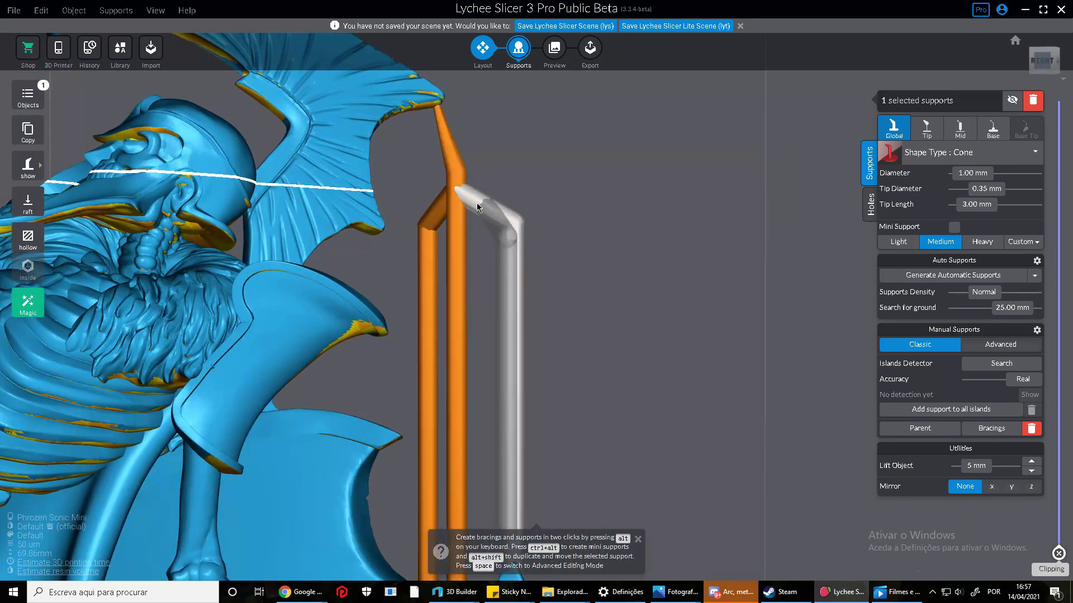
click(448, 197)
scroll(447, 190, down, 8)
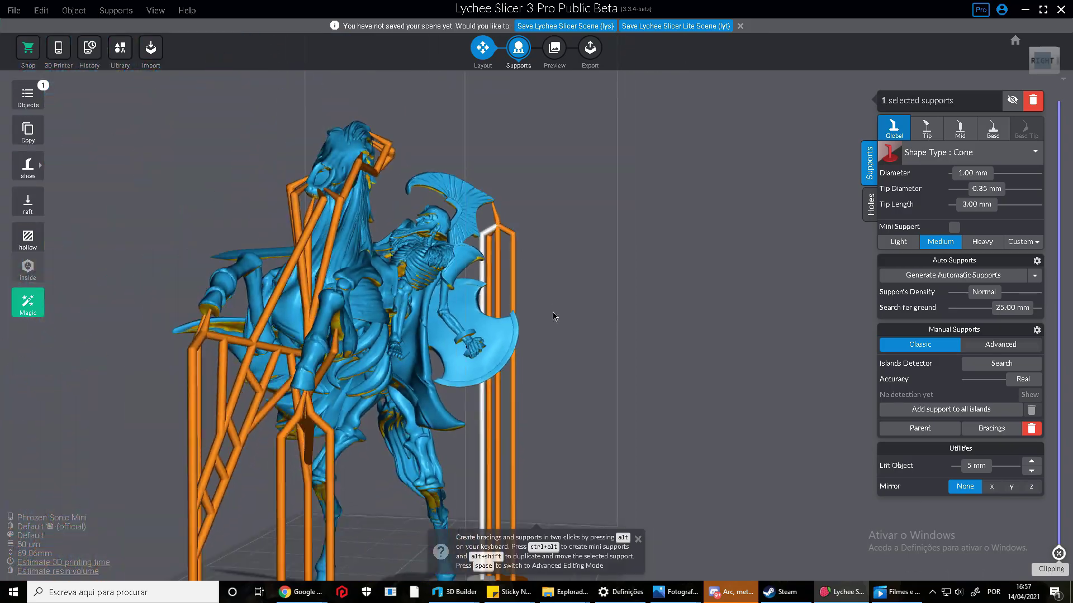
- Add a fourth side pillar to the group around the helmet crest's support
right_drag(557, 308, 542, 399)
shift+drag(637, 477, 476, 212)
right_drag(598, 280, 842, 180)
scroll(503, 224, up, 6)
right_drag(463, 214, 589, 222)
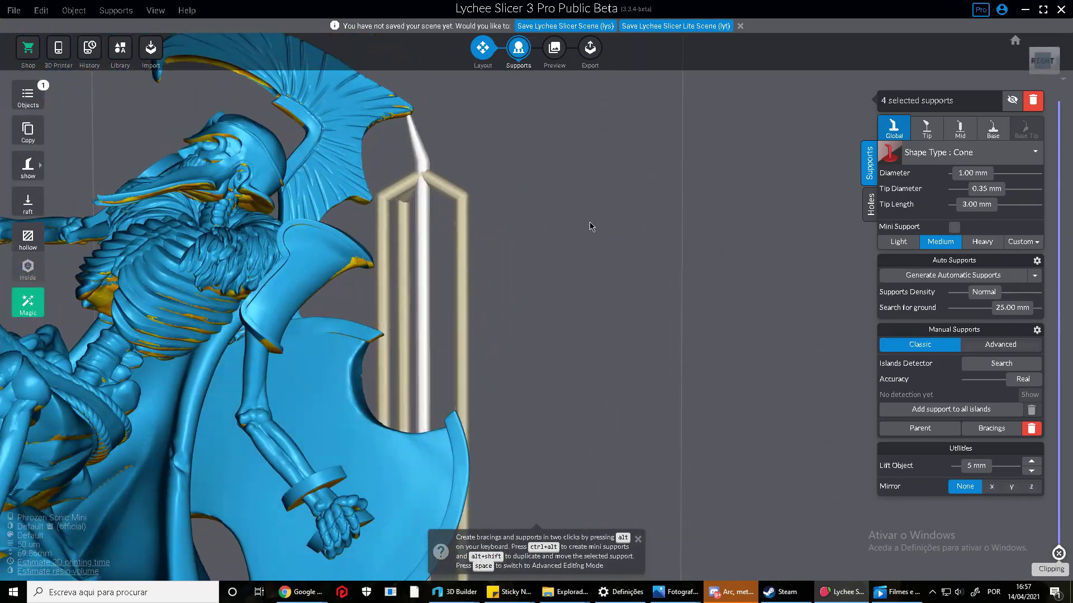
click(590, 224)
click(424, 185)
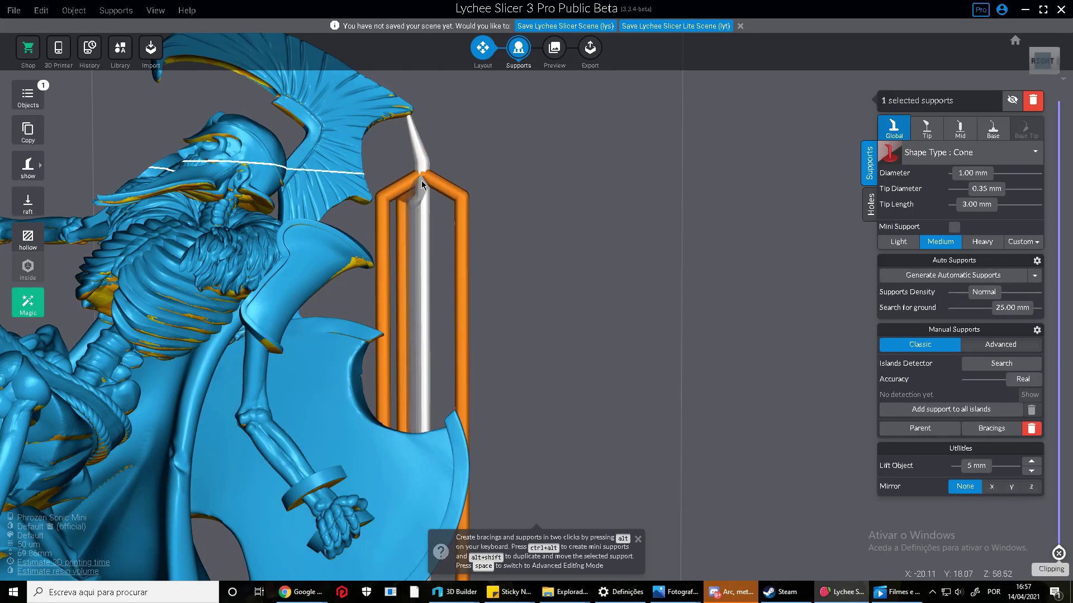
- Select the crest support with its four side pillars and generate bracings between them
scroll(491, 240, down, 7)
right_drag(585, 395, 524, 465)
shift+drag(586, 467, 453, 208)
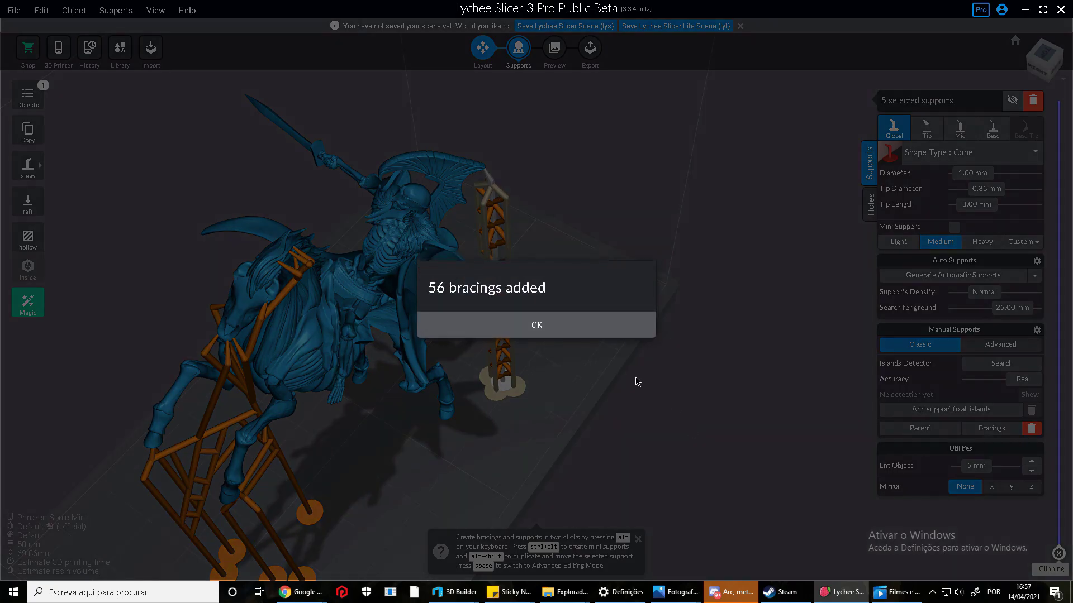
key(Return)
- Examine the braced tower under the helmet crest and the supports below the front hooves
right_drag(587, 407, 696, 279)
scroll(629, 333, down, 5)
scroll(525, 385, up, 3)
right_drag(699, 371, 625, 149)
scroll(223, 293, up, 3)
right_drag(510, 266, 257, 210)
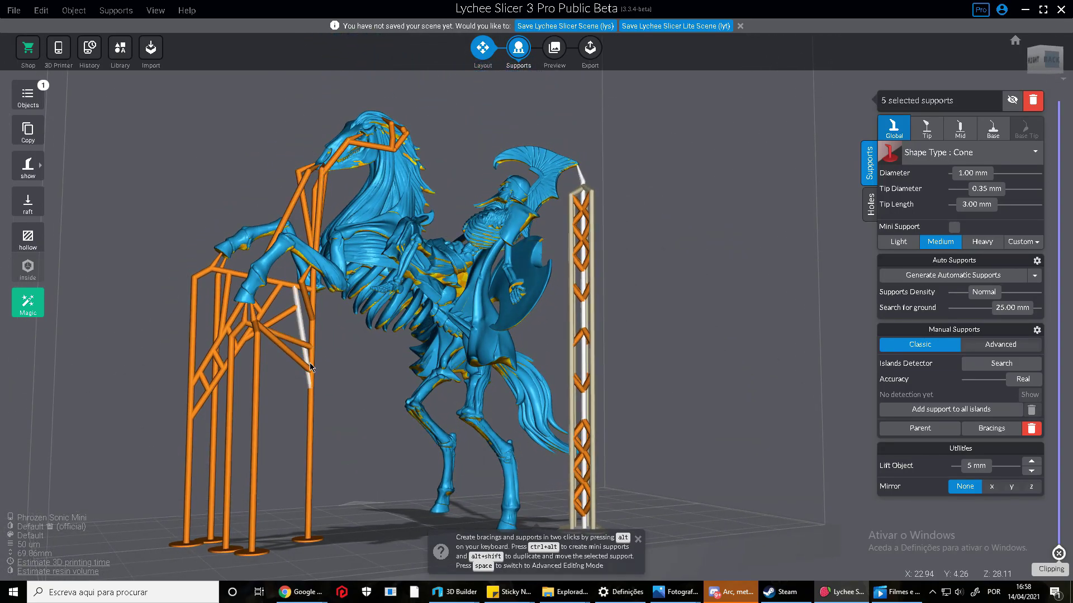
- Examine the braced crest tower, the horse's head supports and the front hoof supports from several angles
scroll(234, 324, up, 5)
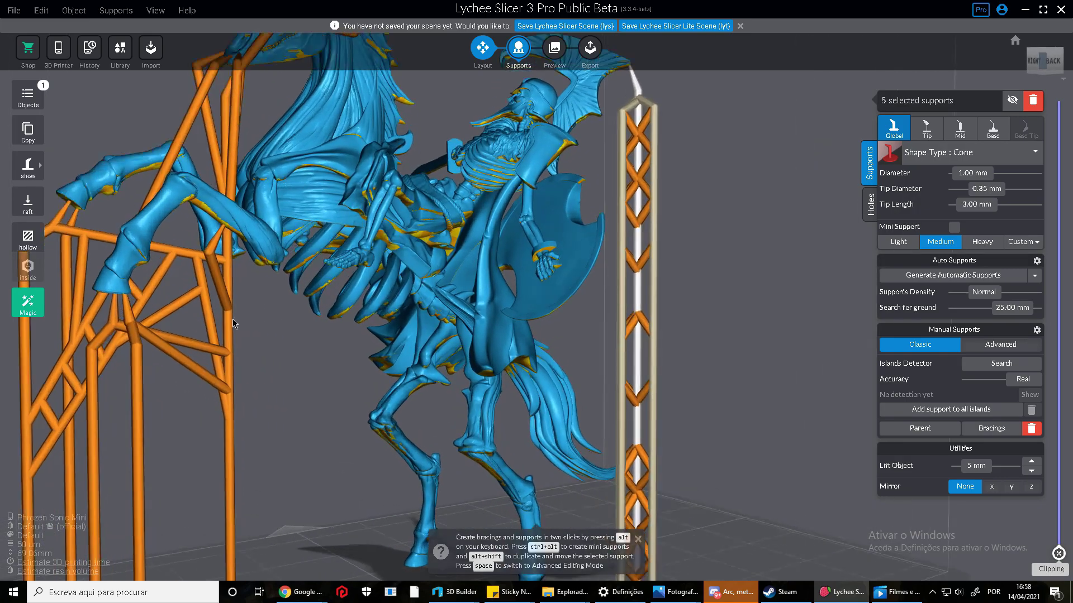
right_drag(311, 258, 309, 175)
scroll(353, 113, down, 8)
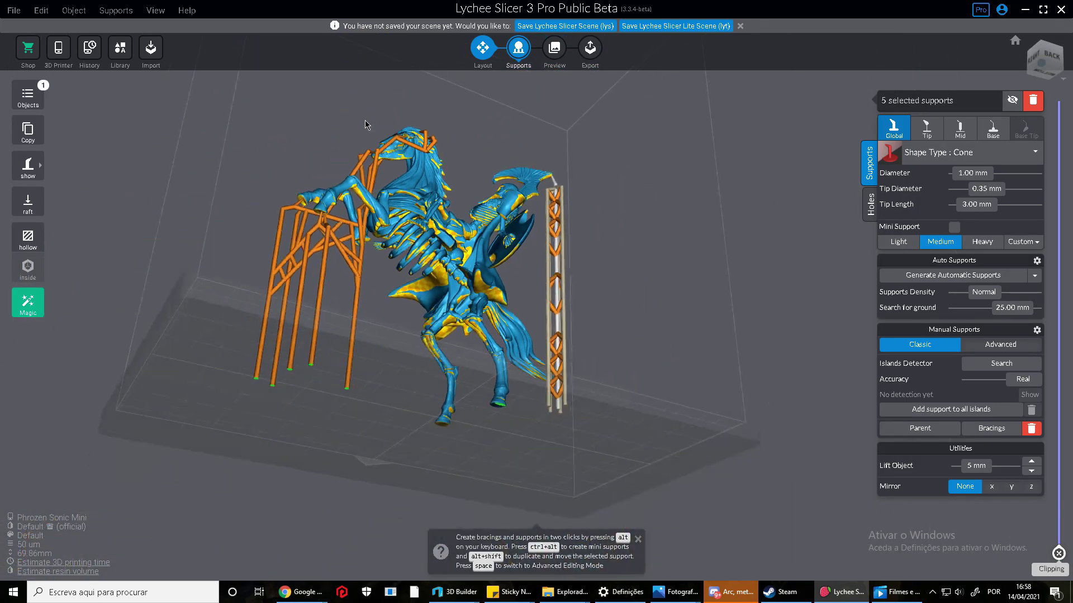
scroll(382, 243, up, 3)
scroll(361, 229, up, 4)
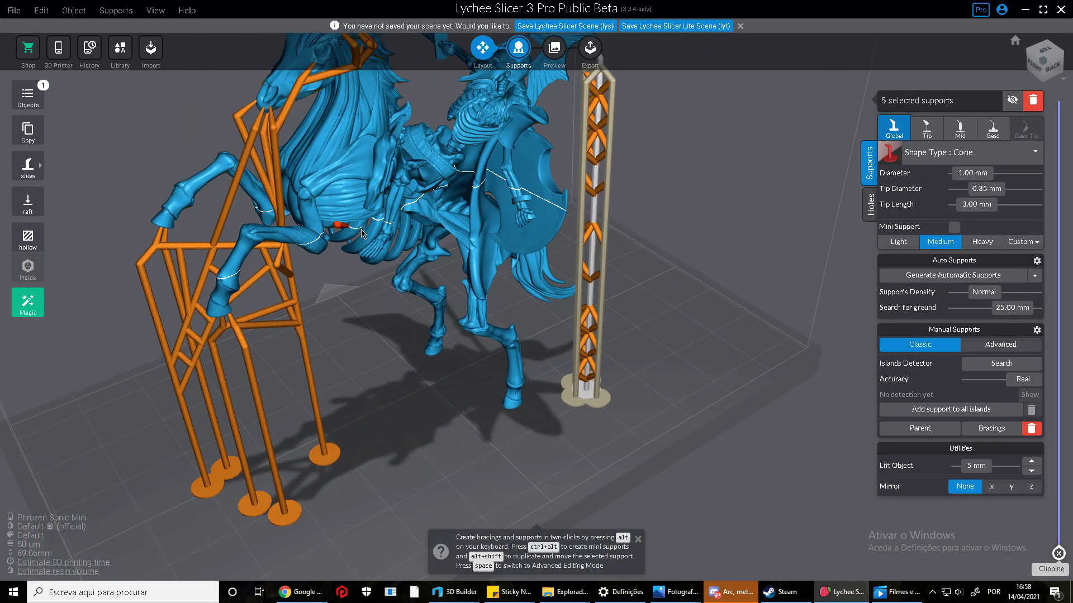
middle_drag(327, 88, 413, 282)
right_drag(495, 313, 601, 262)
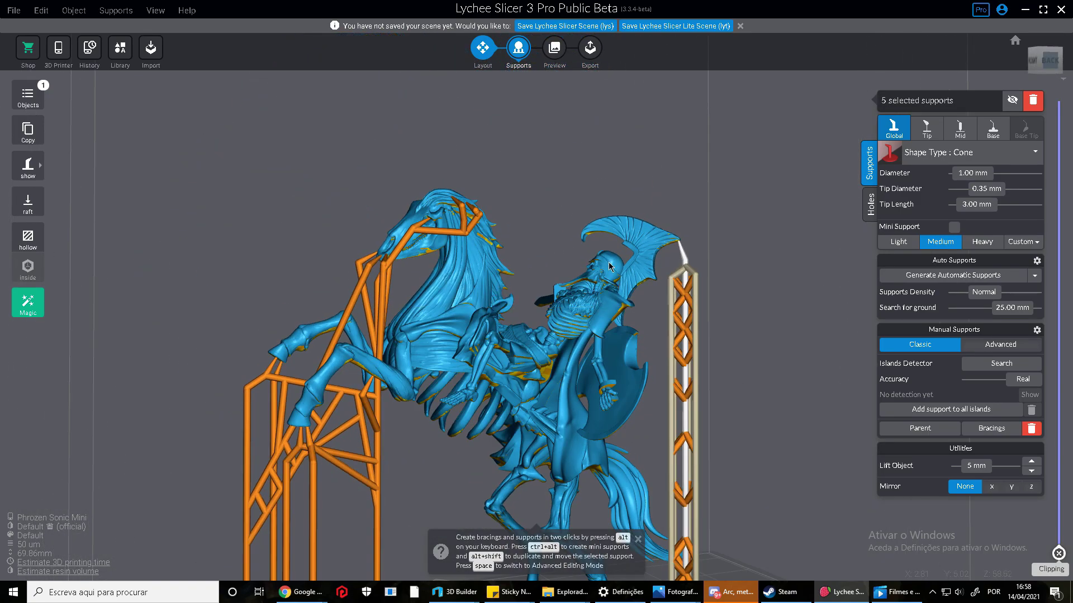
scroll(488, 256, down, 5)
mouse_move(488, 256)
right_down()
mouse_move(501, 328)
mouse_move(490, 244)
right_up()
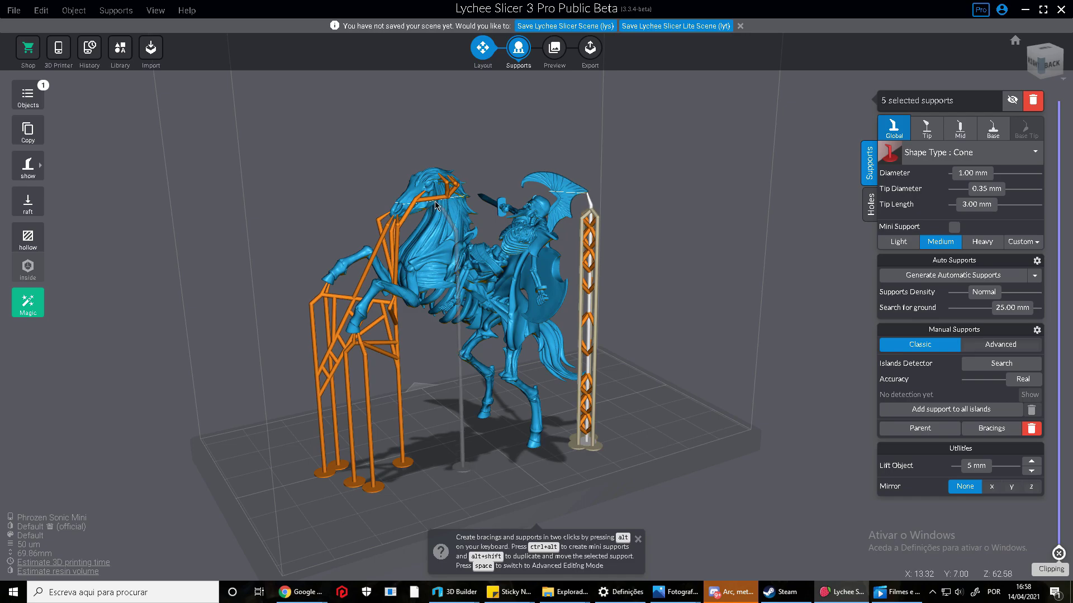
right_drag(435, 196, 603, 332)
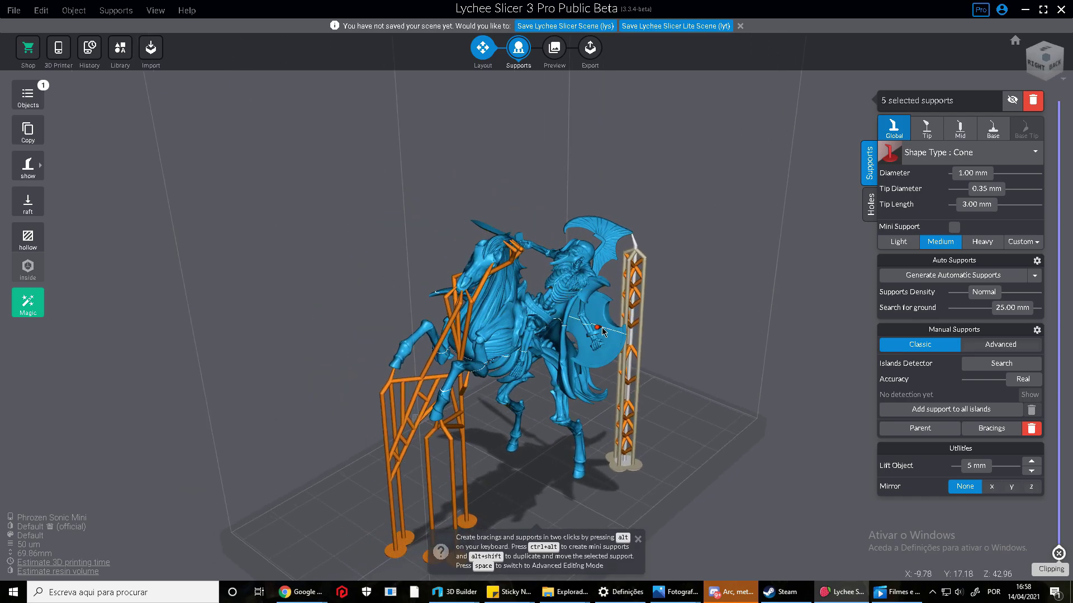
scroll(487, 192, up, 5)
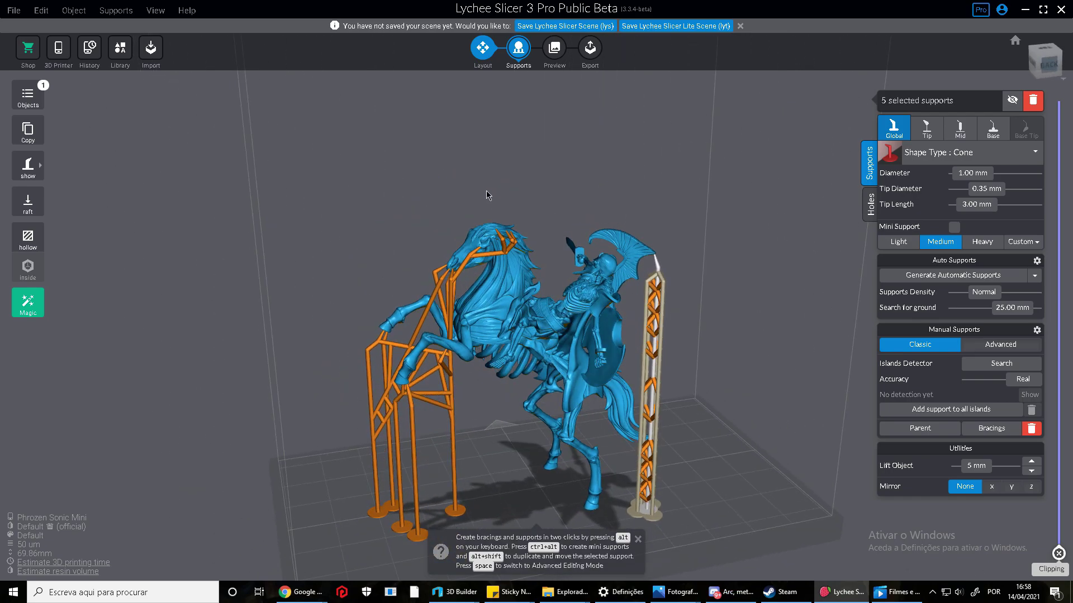
- Delete the branched supports running along the side of the horse's head
click(487, 273)
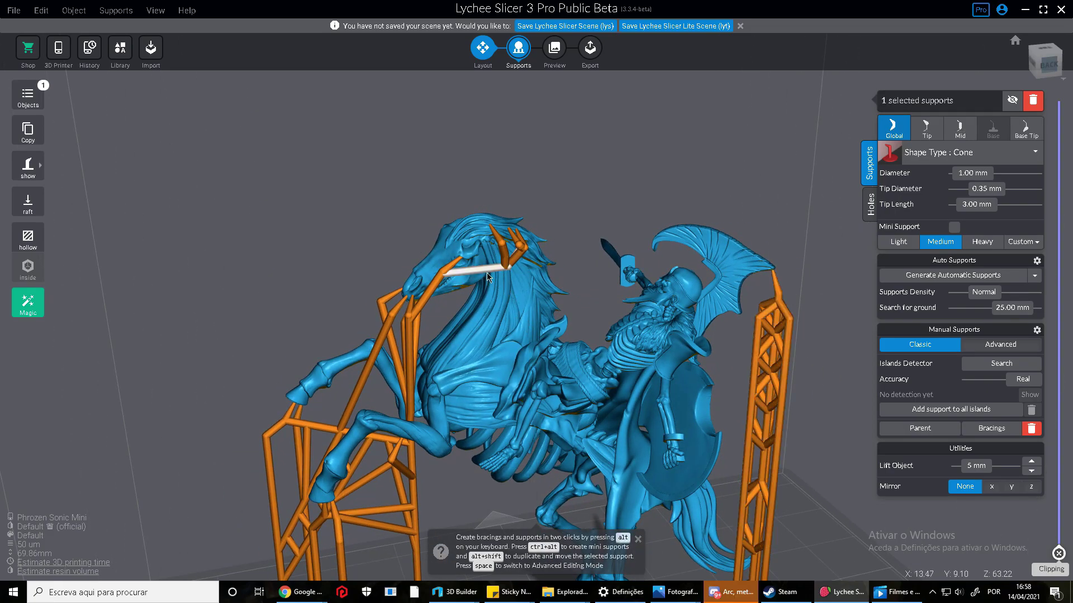
key(Delete)
click(445, 273)
key(Delete)
- Add a Medium support from the build plate to the underside of the horse's jaw, behind the muzzle supports
right_drag(446, 273, 522, 512)
scroll(521, 512, up, 3)
scroll(343, 342, down, 3)
right_drag(343, 342, 676, 369)
scroll(500, 360, down, 3)
scroll(527, 219, up, 3)
right_drag(527, 219, 487, 243)
scroll(487, 243, up, 3)
scroll(542, 274, down, 3)
right_drag(542, 274, 521, 320)
scroll(507, 171, up, 3)
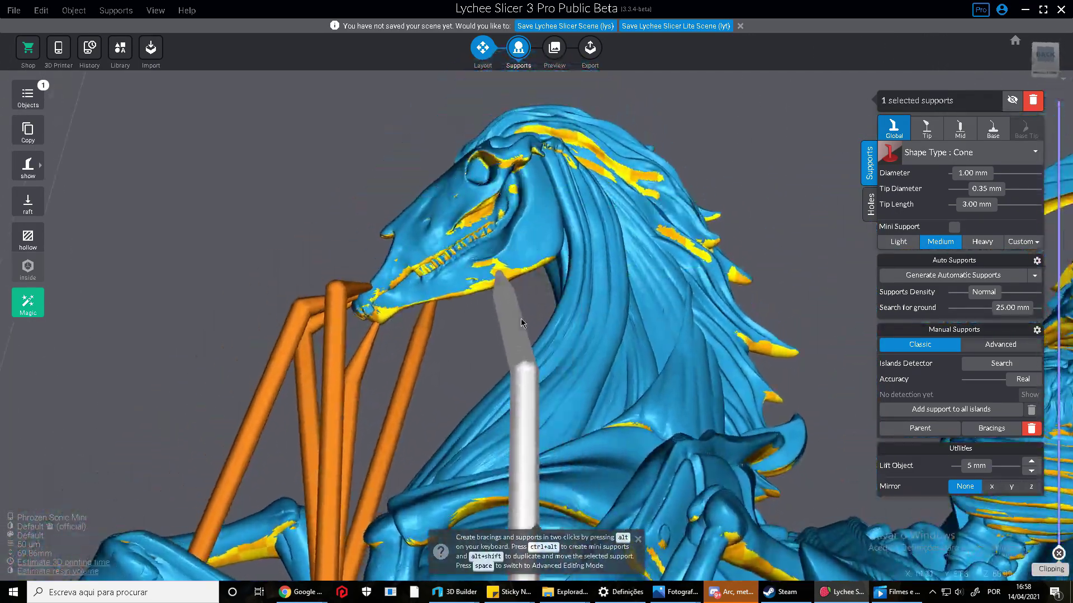
- Examine the overhanging areas of the horse's jaw, teeth and cheekbone around the new jaw support
scroll(513, 274, up, 2)
right_drag(513, 273, 514, 292)
scroll(525, 281, down, 1)
scroll(525, 286, down, 1)
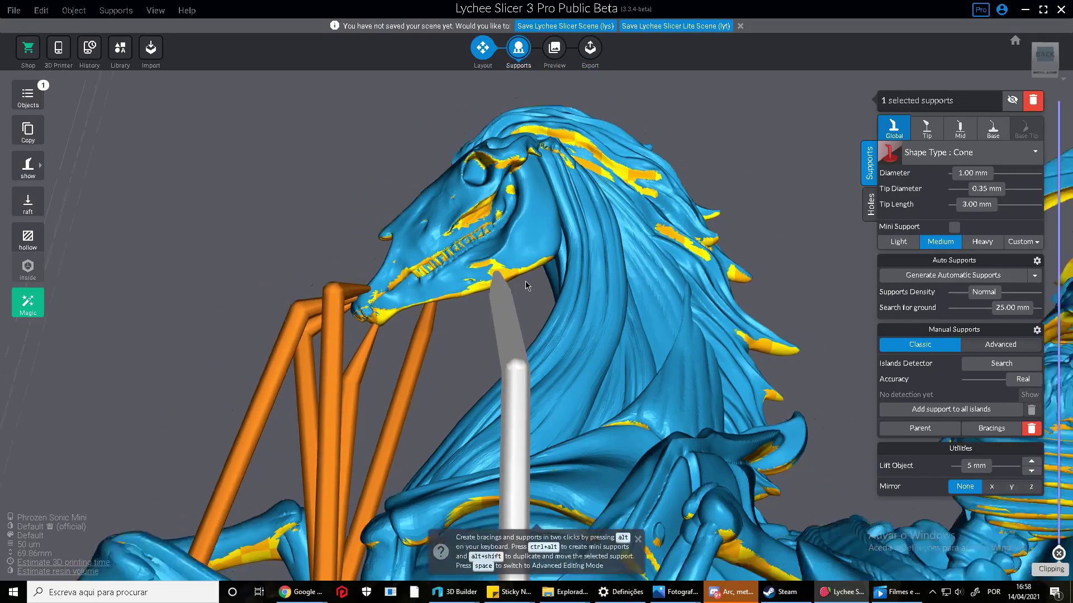
scroll(531, 275, down, 3)
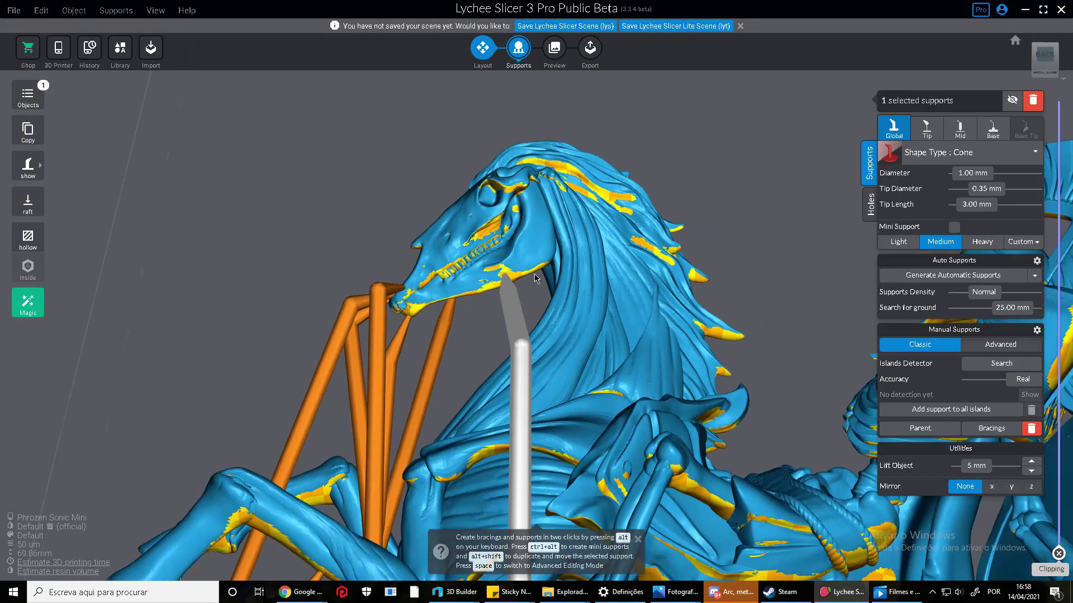
right_drag(534, 274, 481, 427)
scroll(501, 266, down, 5)
right_drag(495, 481, 558, 161)
scroll(505, 274, up, 5)
right_drag(506, 277, 484, 239)
scroll(483, 275, up, 2)
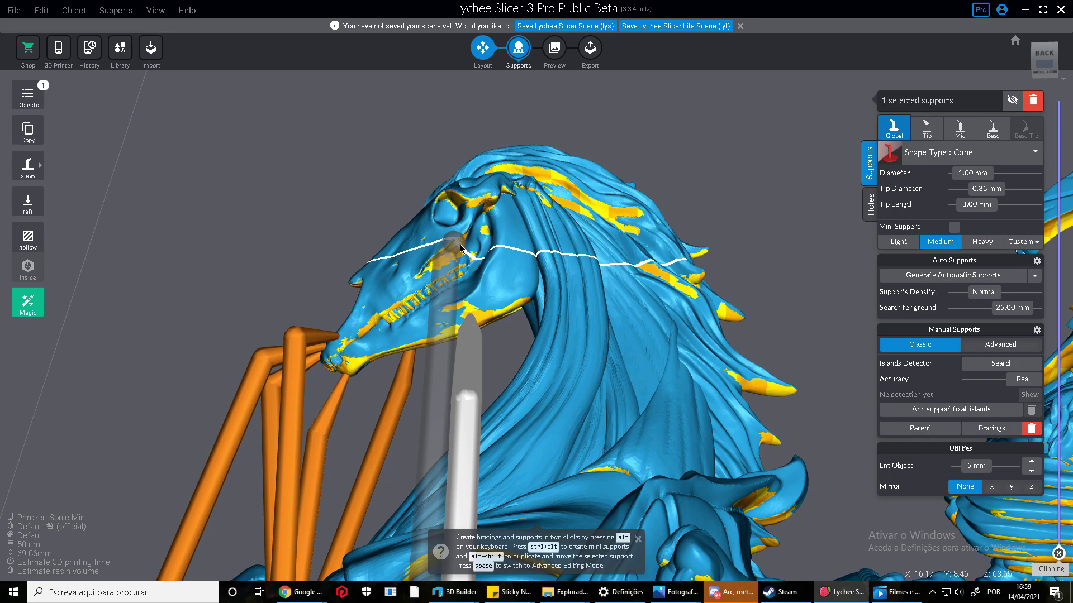
- Try a mini support branching off the jaw support to the horse's cheek, and delete it
ctrl+alt+click(476, 347)
right_drag(476, 346, 492, 302)
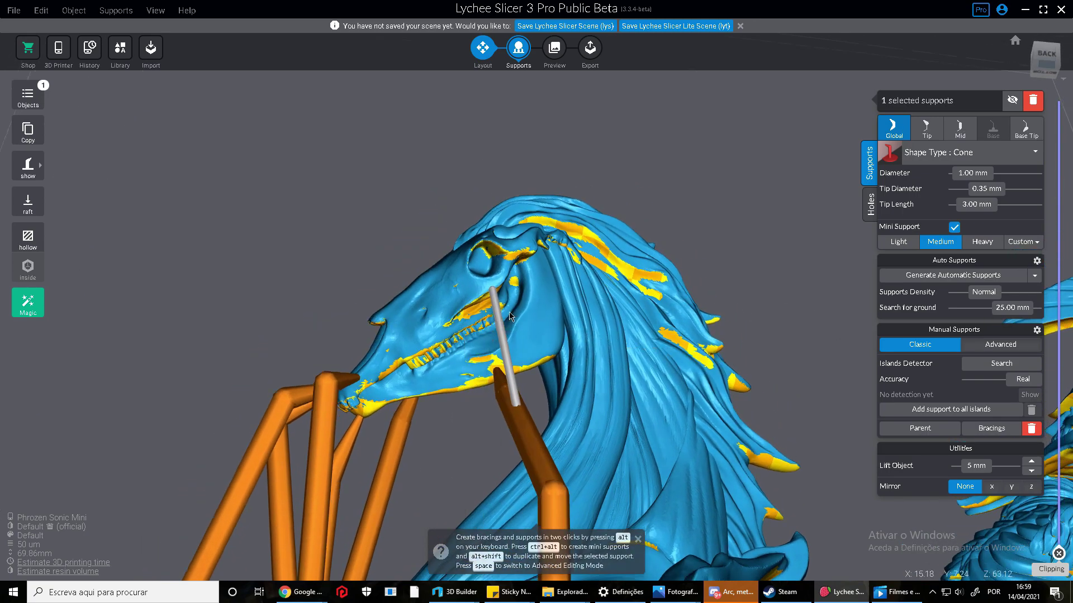
scroll(476, 268, up, 5)
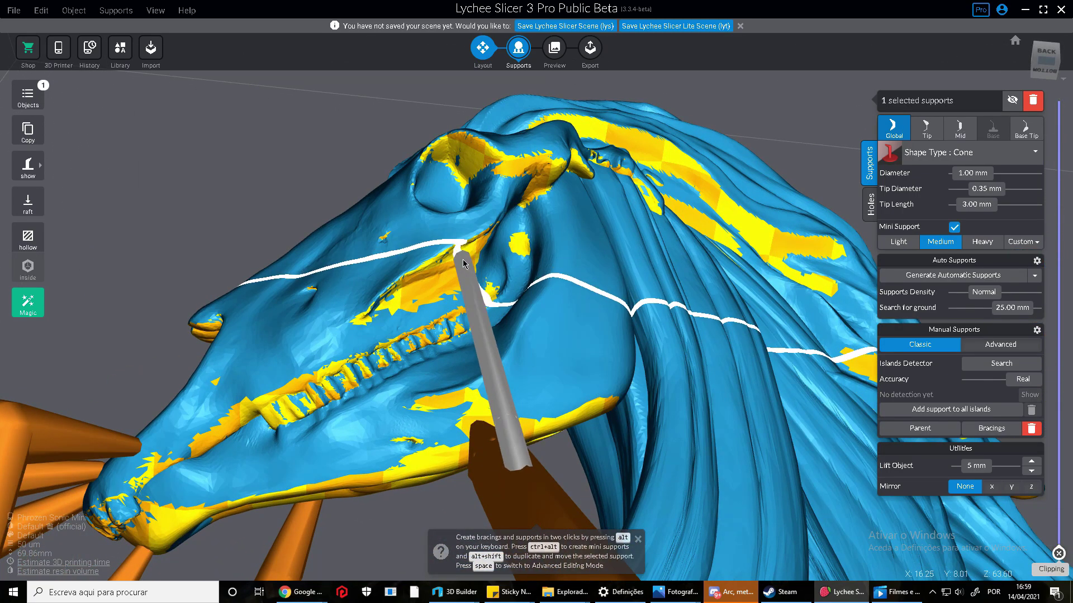
right_drag(492, 274, 521, 302)
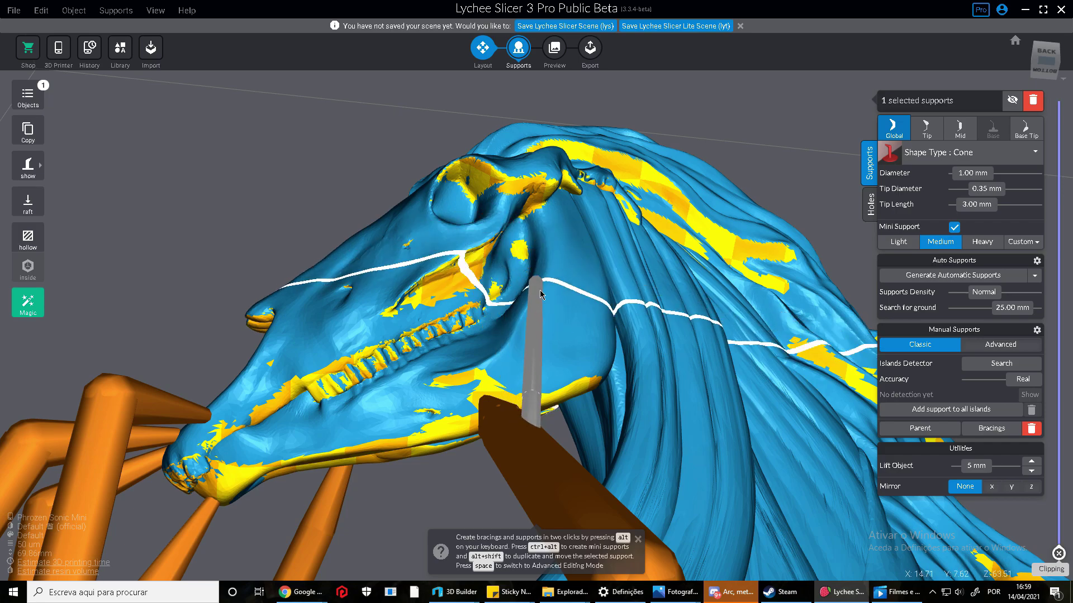
key(Delete)
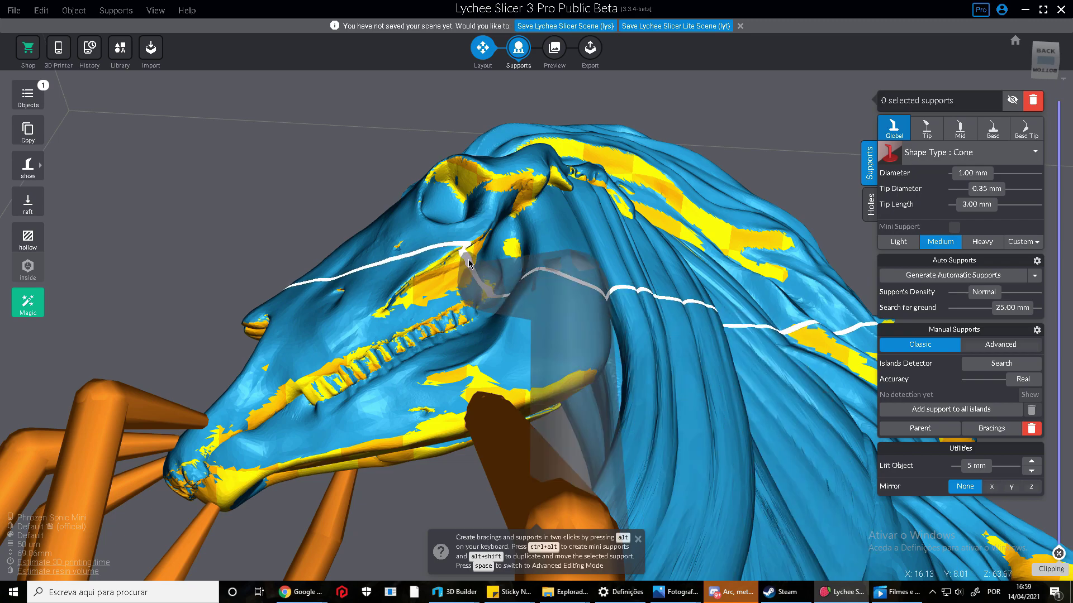
- Add mini supports fanning out from the jaw support to the cheekbone hollow, the teeth and the cheek
alt+click(525, 472)
scroll(526, 469, down, 5)
right_drag(523, 364, 529, 380)
right_drag(500, 476, 502, 287)
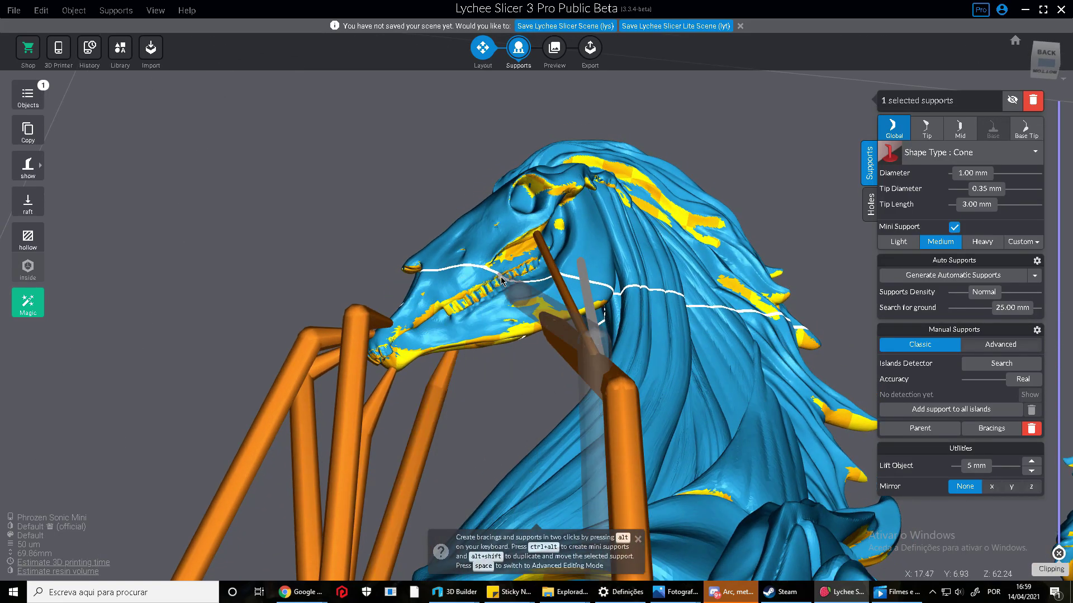
right_drag(593, 379, 553, 303)
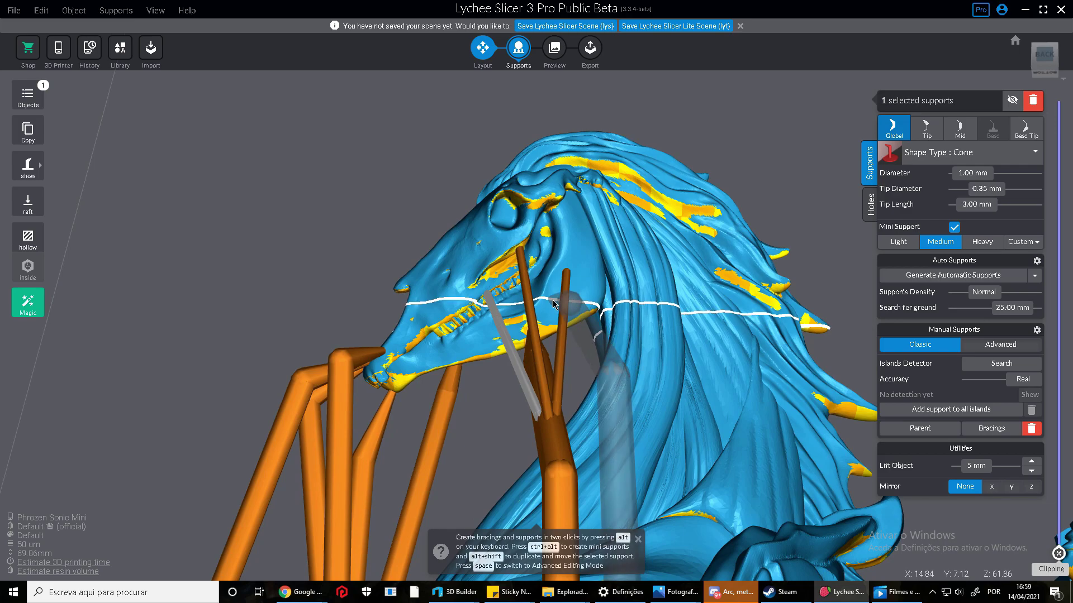
right_drag(555, 404, 531, 338)
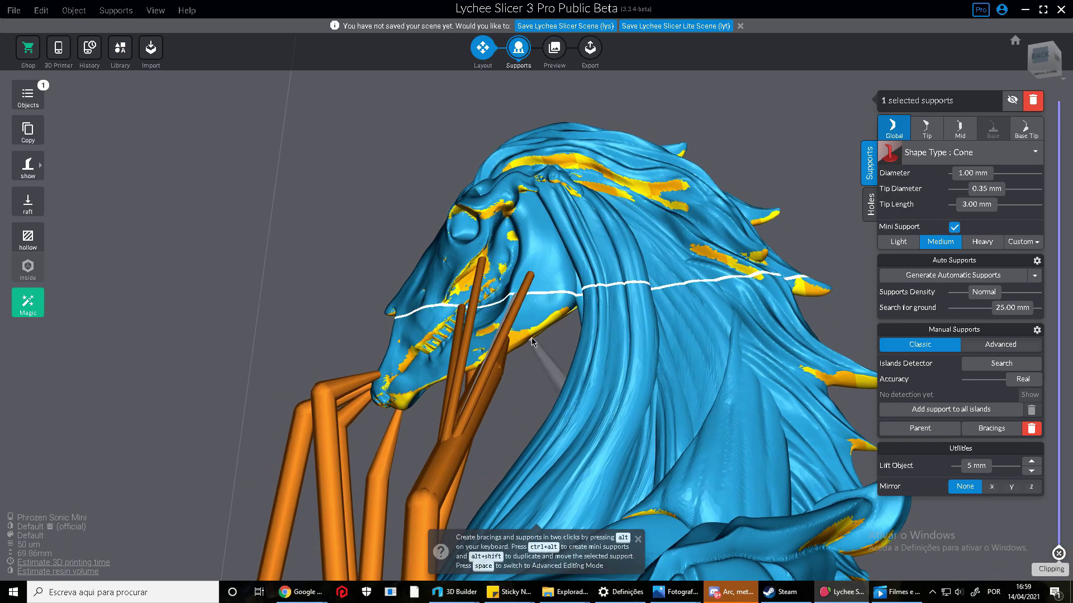
right_drag(458, 437, 529, 318)
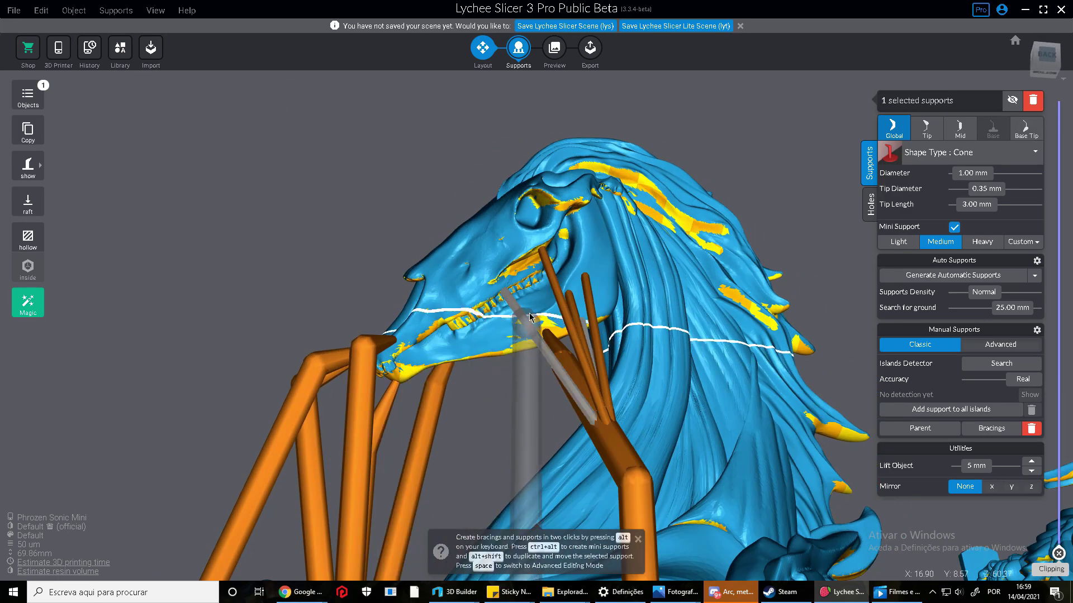
- Add further mini supports from the top of the jaw support's pillar to the teeth and lower jaw edge
click(597, 422)
right_drag(597, 424, 582, 404)
scroll(511, 383, up, 3)
scroll(512, 382, down, 5)
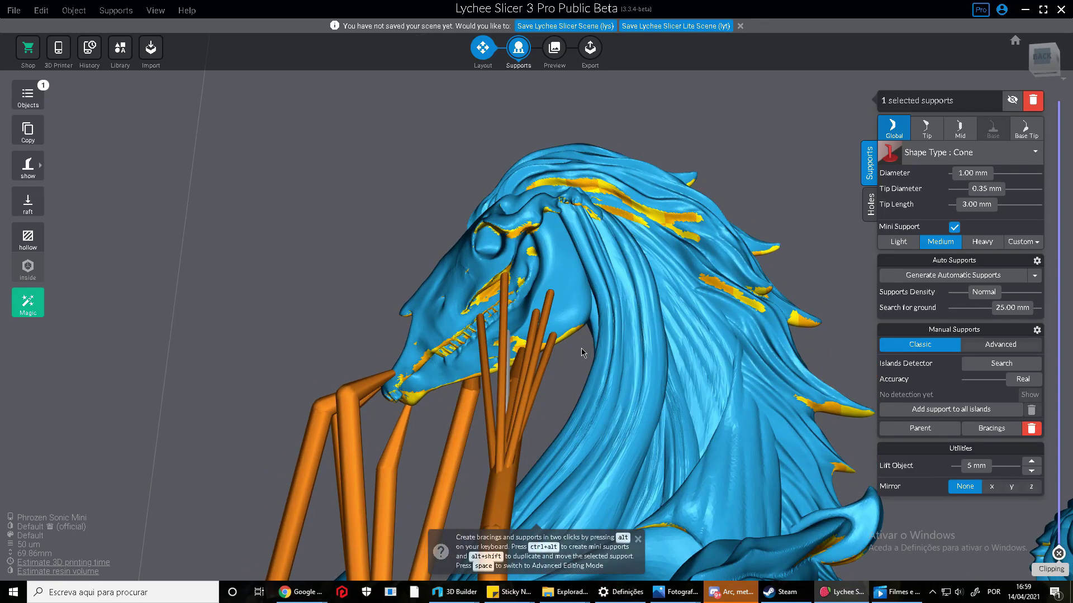
right_drag(581, 347, 596, 384)
mouse_move(558, 350)
right_down()
mouse_move(576, 309)
mouse_move(557, 404)
mouse_move(520, 411)
mouse_move(535, 432)
mouse_move(595, 455)
right_up()
scroll(535, 432, up, 3)
right_drag(589, 293, 582, 331)
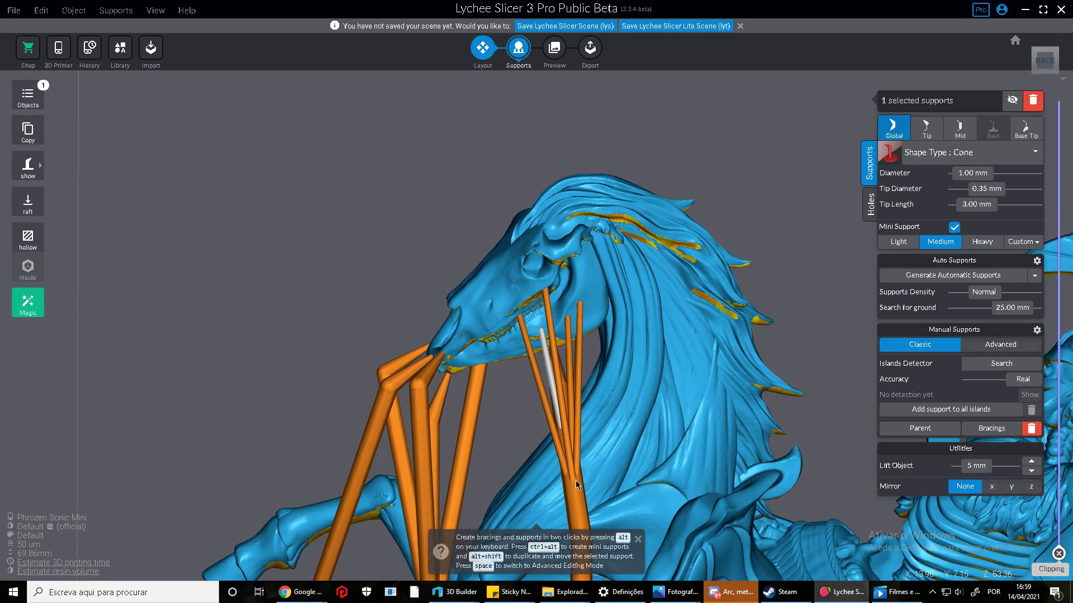
- Add another mini support from the jaw support to the rear of the horse's cheek
right_drag(583, 486, 554, 476)
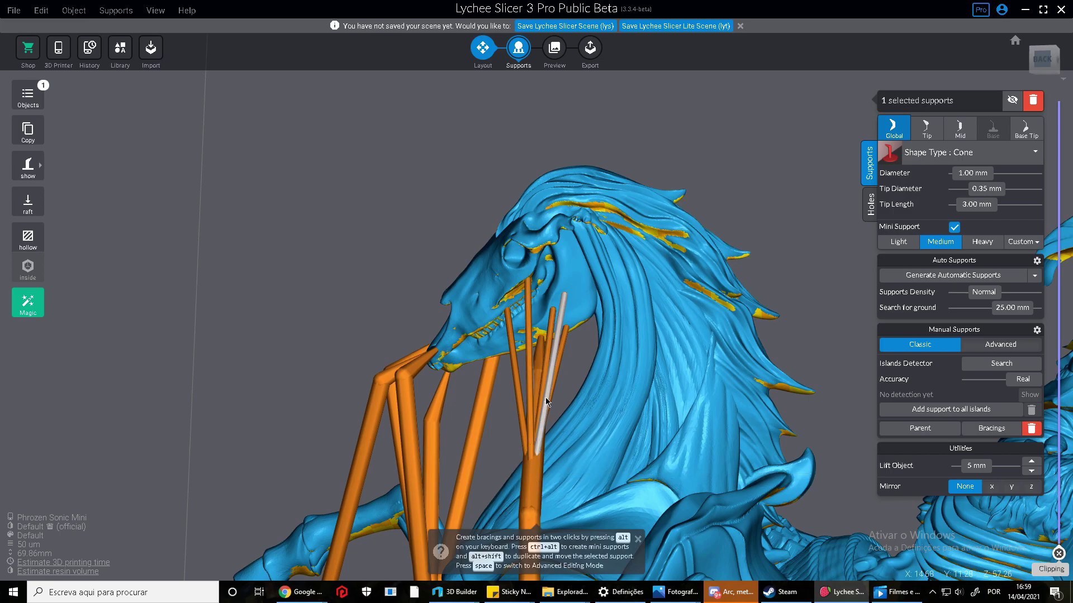
right_drag(557, 350, 520, 416)
click(514, 441)
mouse_move(566, 270)
right_down()
mouse_move(582, 314)
mouse_move(665, 381)
mouse_move(572, 326)
mouse_move(553, 255)
right_up()
scroll(551, 249, up, 4)
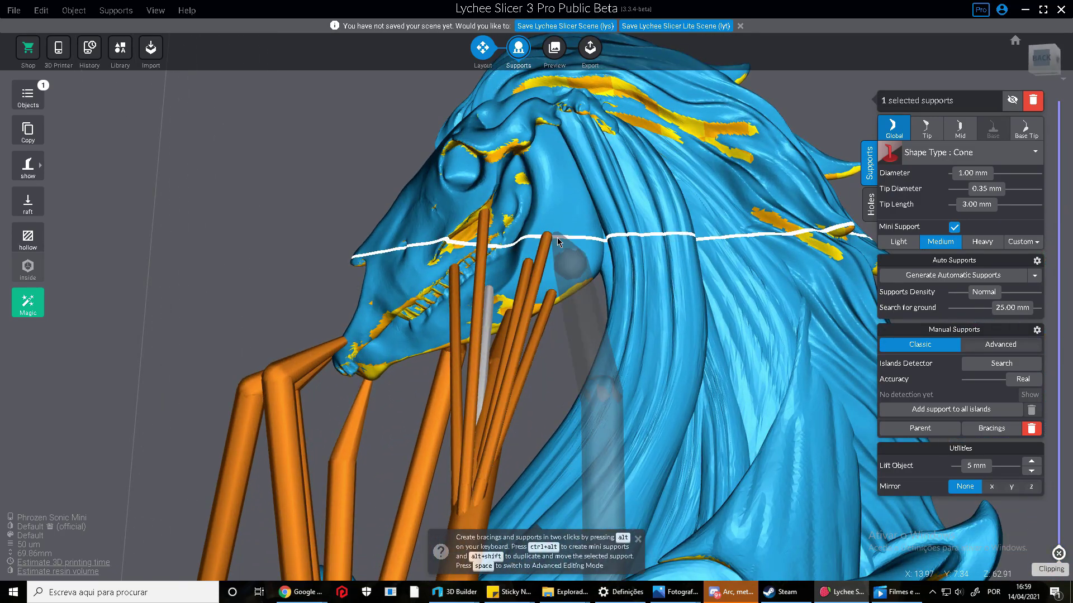
ctrl+alt+click(558, 238)
right_drag(551, 249, 544, 296)
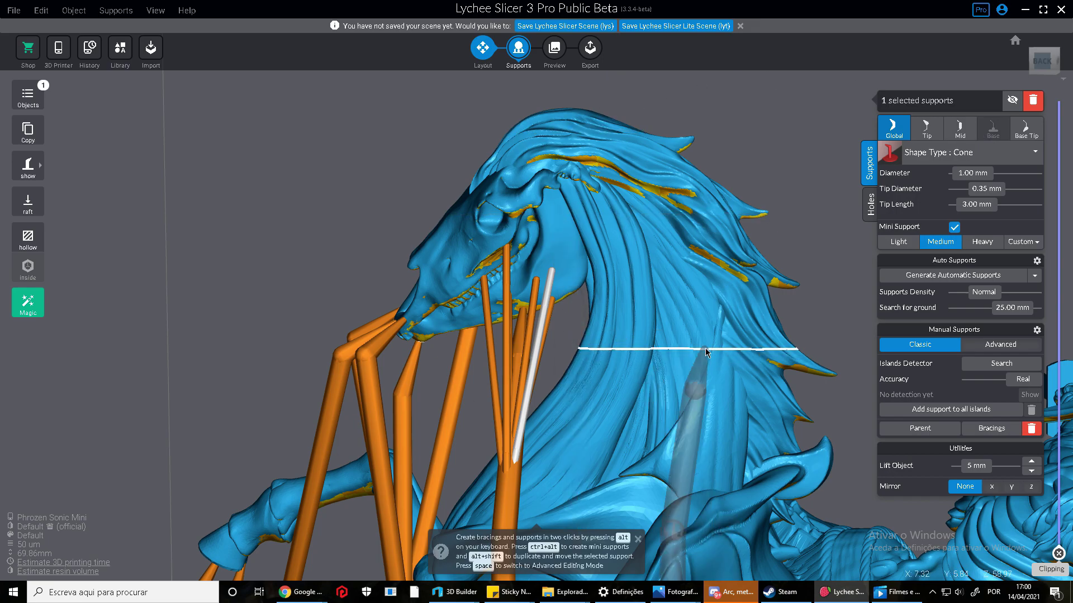
- Set the base tip diameter of the selected rear cheek mini support to 1.00 mm
click(1026, 130)
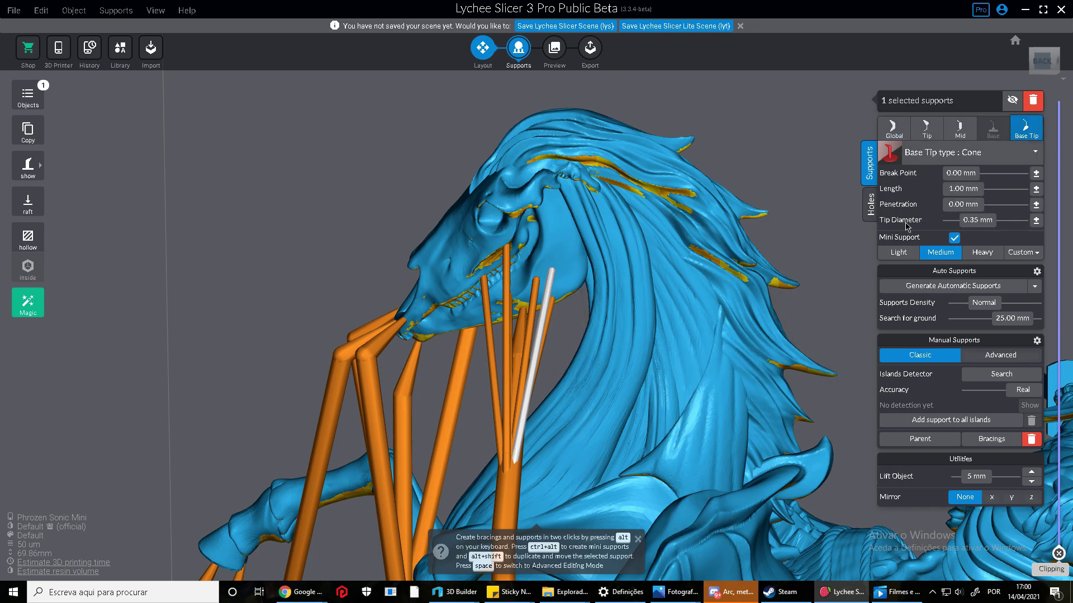
right_drag(771, 295, 494, 357)
right_drag(541, 281, 583, 233)
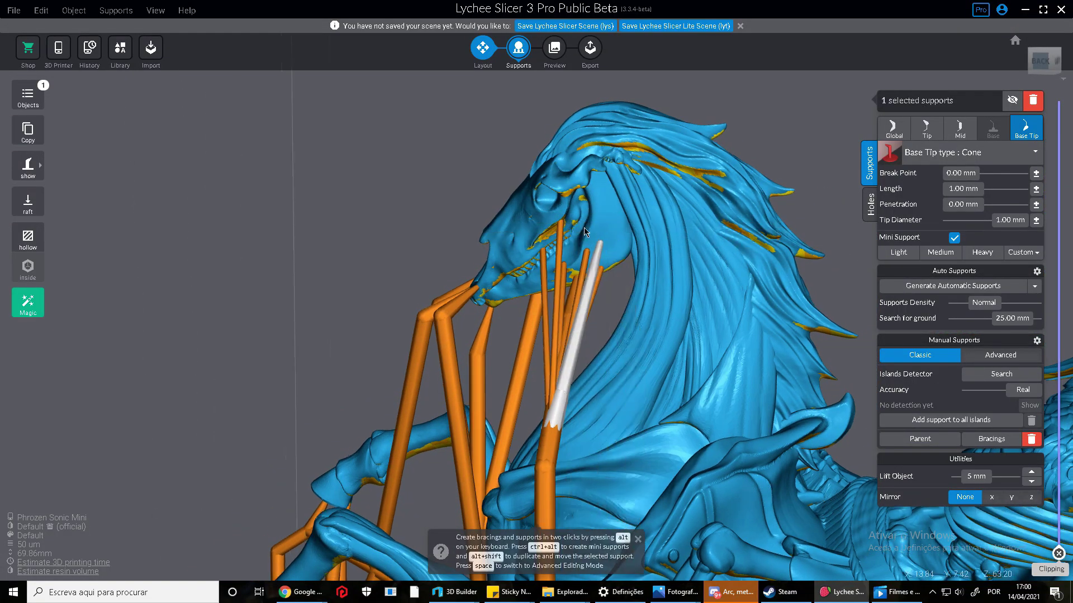
- Select the supports under the horse's muzzle and jaw as a group and delete them
scroll(600, 244, up, 5)
scroll(540, 257, down, 5)
right_drag(540, 256, 612, 463)
scroll(665, 335, up, 3)
scroll(629, 402, down, 4)
click(501, 287)
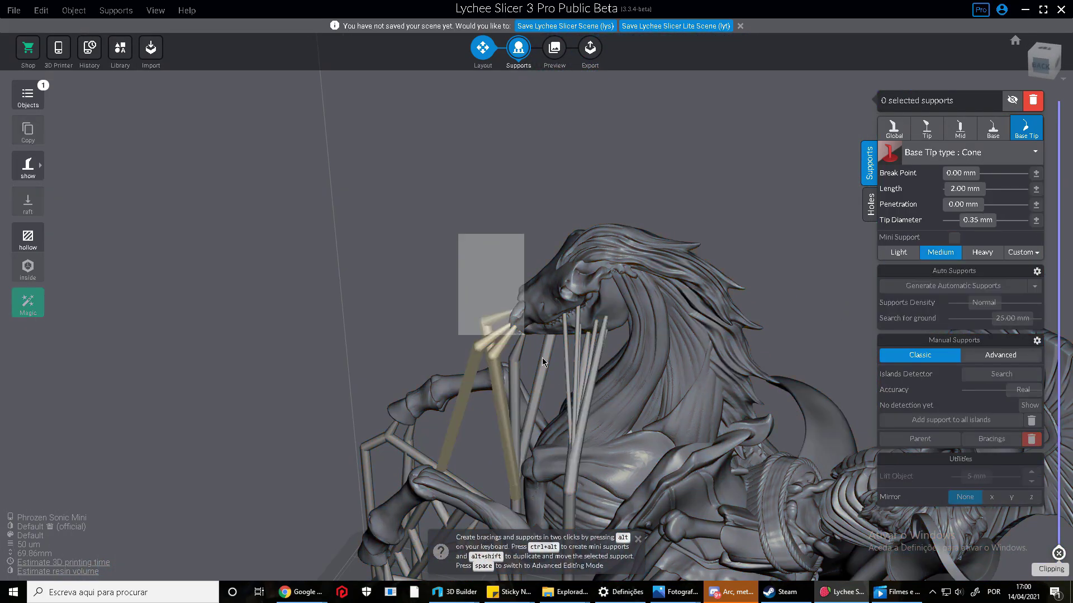
right_drag(672, 537, 673, 467)
key(Delete)
- Place a new main support from the build plate with its tip in the hollow below the horse's cheekbone
scroll(664, 344, up, 5)
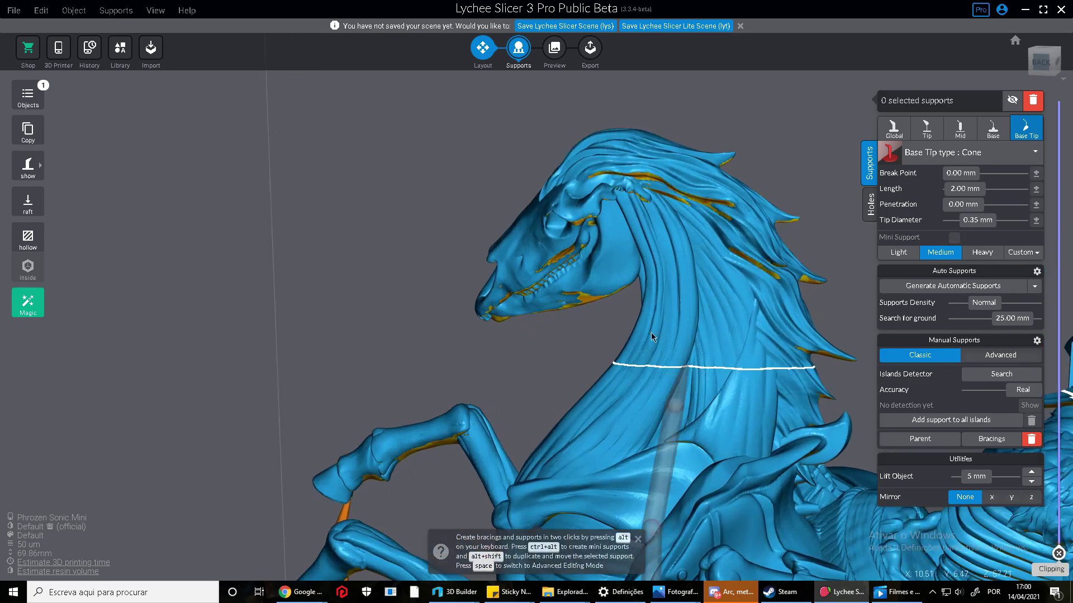
right_drag(555, 246, 566, 199)
scroll(586, 211, up, 3)
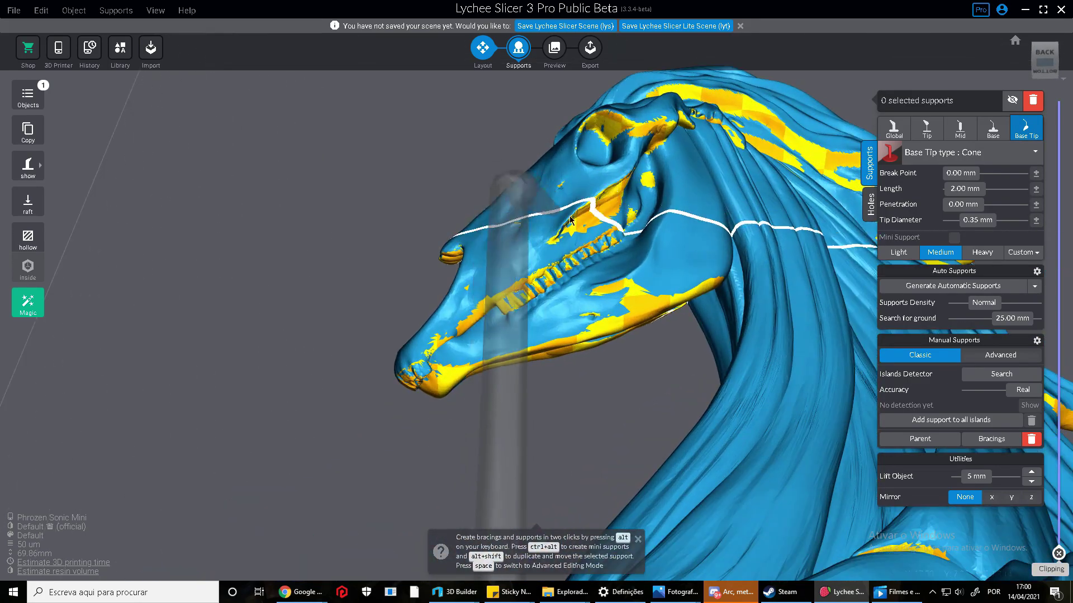
click(579, 217)
right_drag(566, 280, 524, 270)
alt+click(514, 453)
right_drag(514, 453, 592, 391)
- Apply the Light preset to the mini support branching off the cheekbone support into the hollow above the teeth
click(913, 256)
right_drag(686, 349, 631, 334)
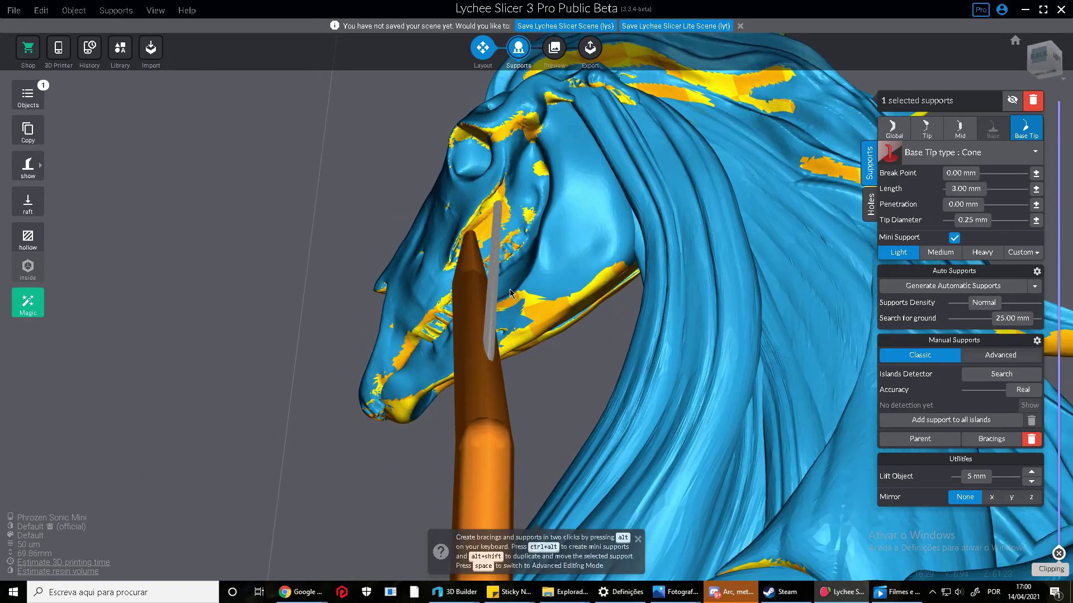
scroll(497, 193, up, 4)
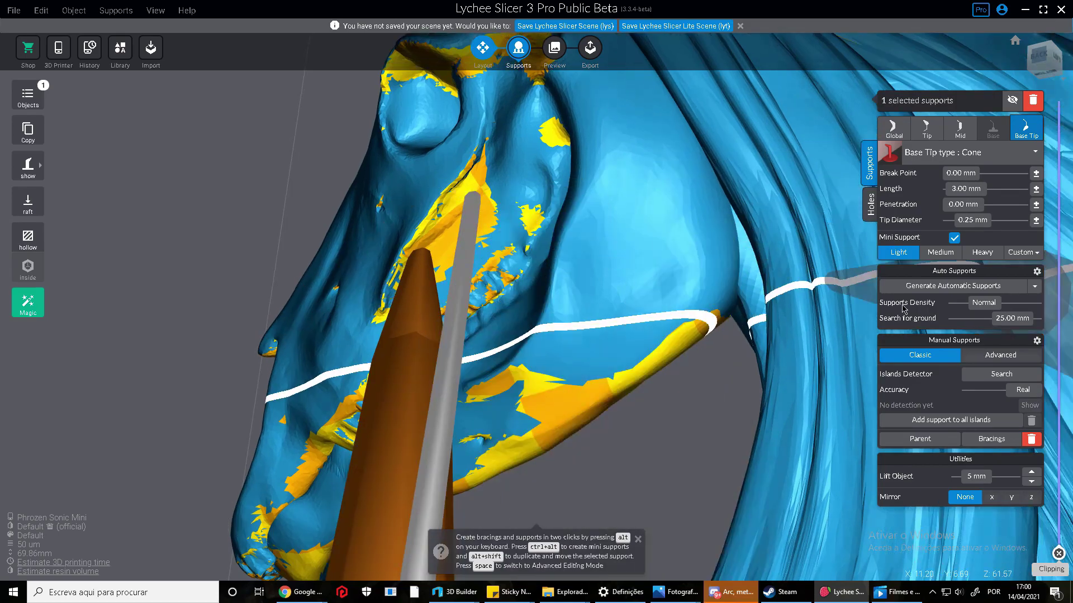
right_drag(455, 338, 474, 232)
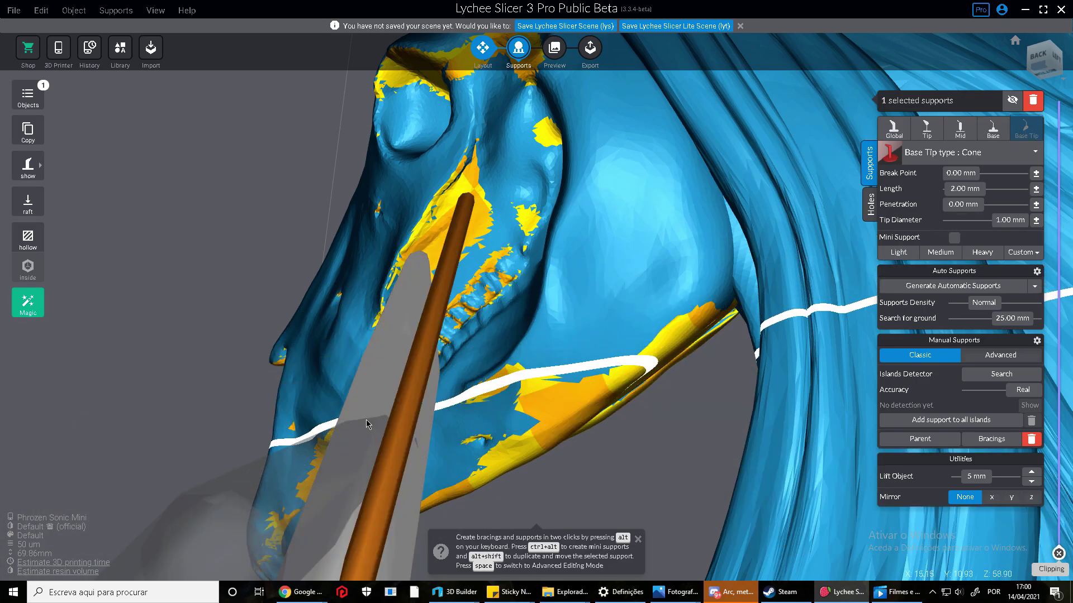
- Add more Light mini supports branching off the cheekbone support, using advanced editing on the one reaching the cheek
click(389, 361)
alt+click(602, 211)
right_drag(602, 212, 635, 240)
key(space)
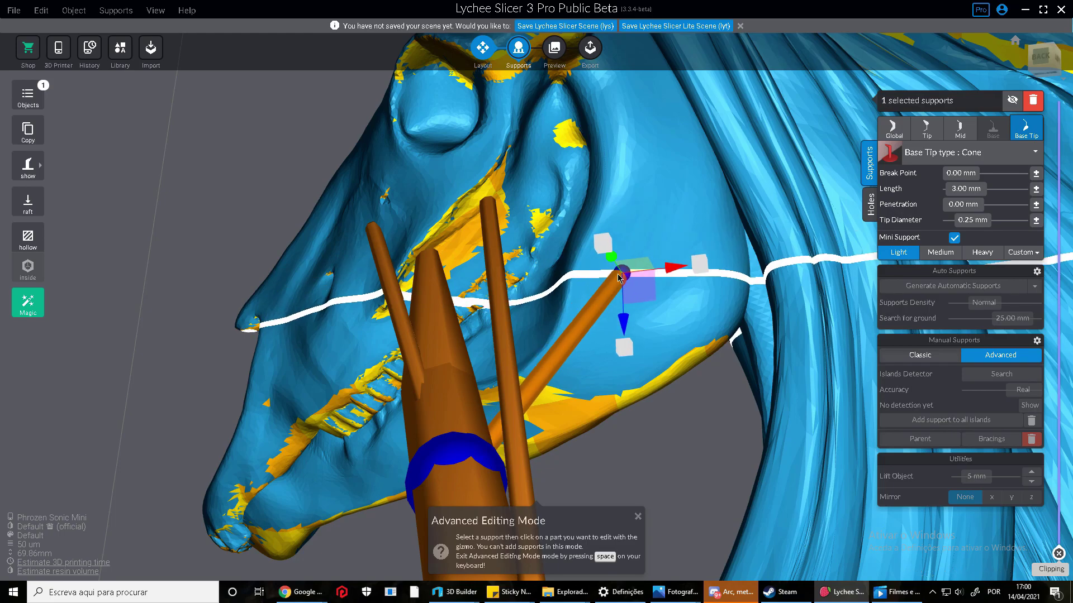
key(space)
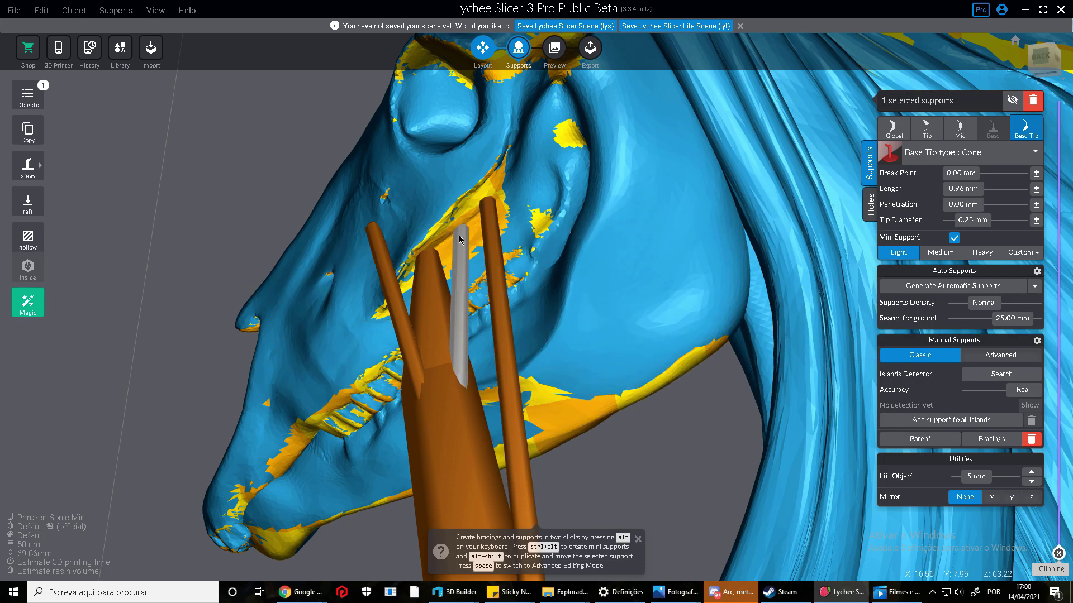
- Reposition the outermost Light mini support so its tip reaches higher on the underside of the horse's cheekbone
drag(489, 211, 508, 149)
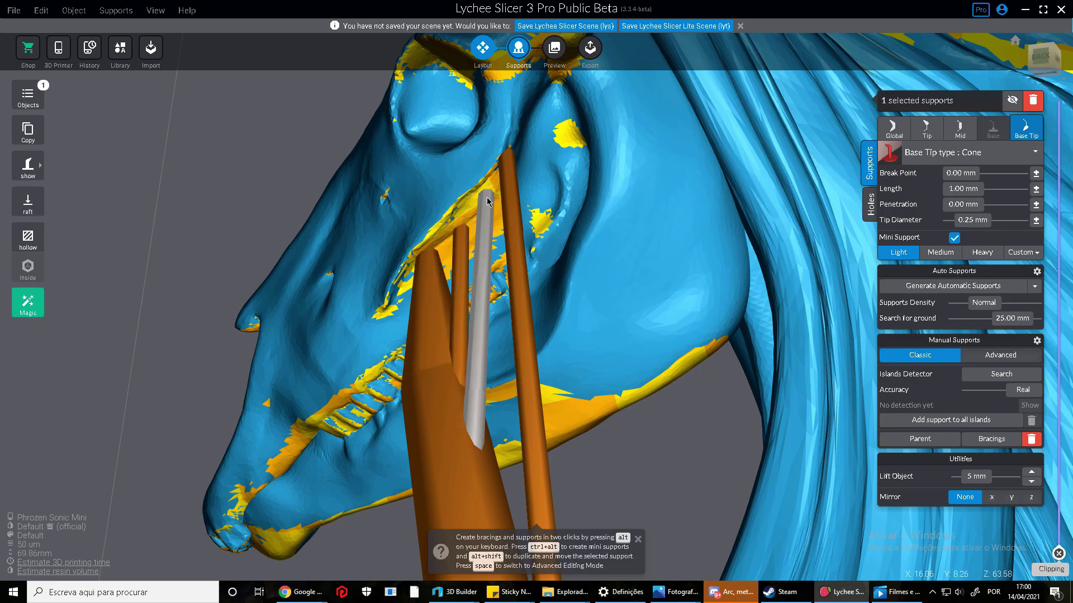
scroll(486, 201, down, 4)
right_drag(484, 237, 507, 212)
scroll(508, 213, down, 4)
right_drag(564, 311, 541, 279)
scroll(532, 301, up, 4)
- Examine the main head support and its branching mini supports from several sides, focusing on the long outer one
scroll(539, 298, down, 5)
scroll(541, 279, down, 5)
right_drag(452, 334, 496, 196)
scroll(496, 196, up, 6)
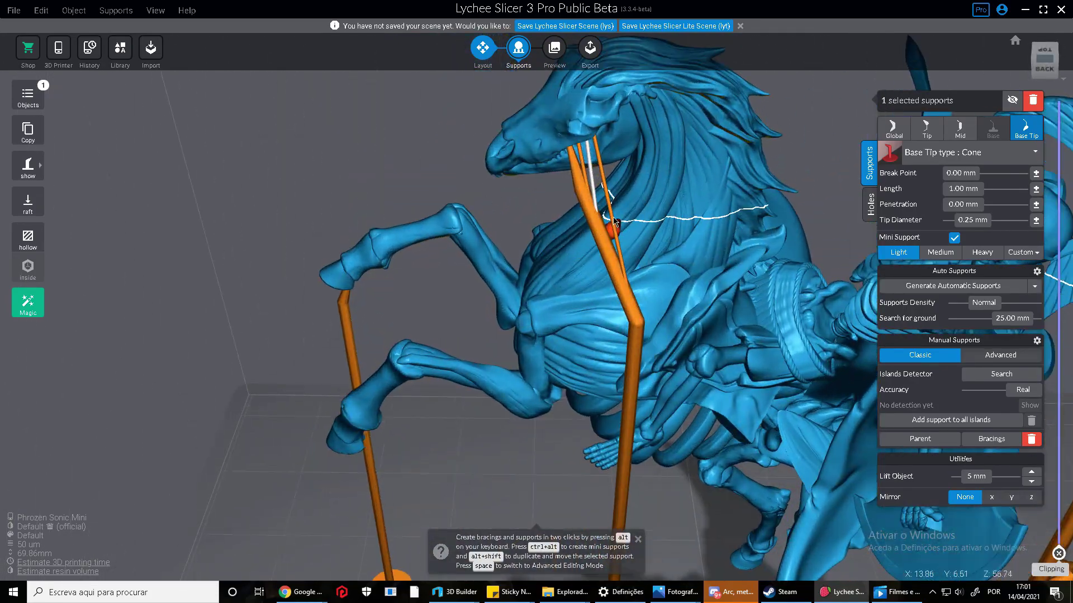
scroll(614, 222, down, 2)
right_drag(607, 204, 506, 344)
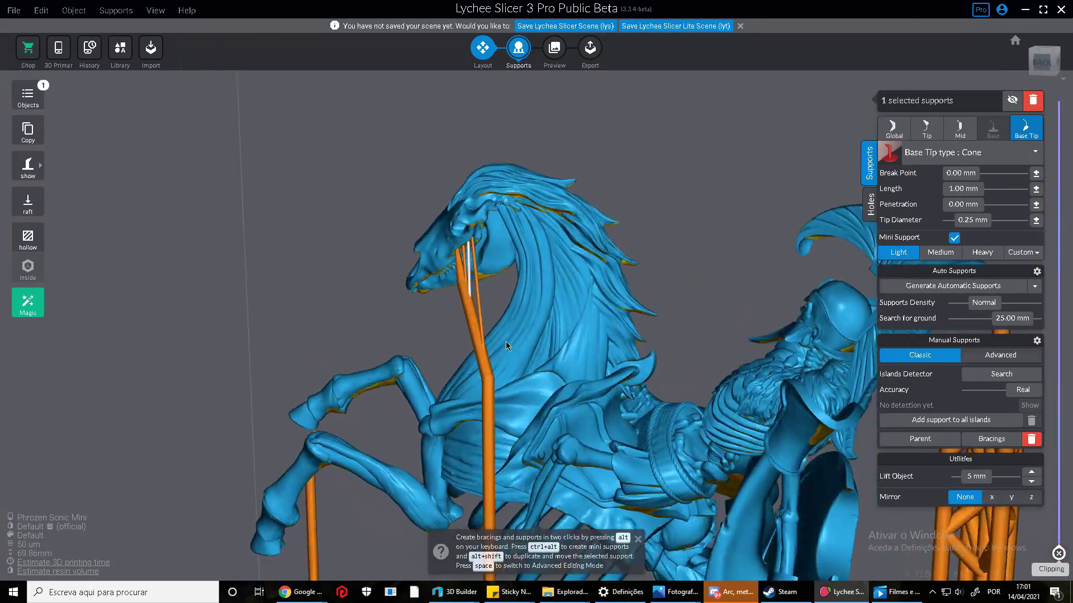
scroll(482, 274, up, 5)
right_drag(388, 420, 485, 295)
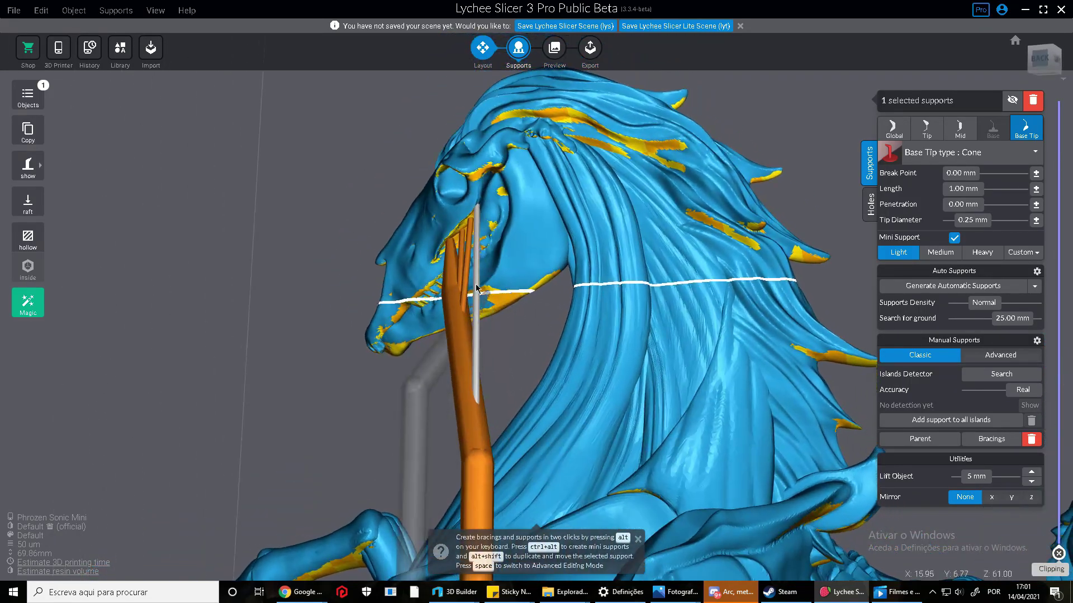
right_drag(429, 212, 499, 388)
scroll(525, 310, down, 3)
scroll(513, 299, up, 4)
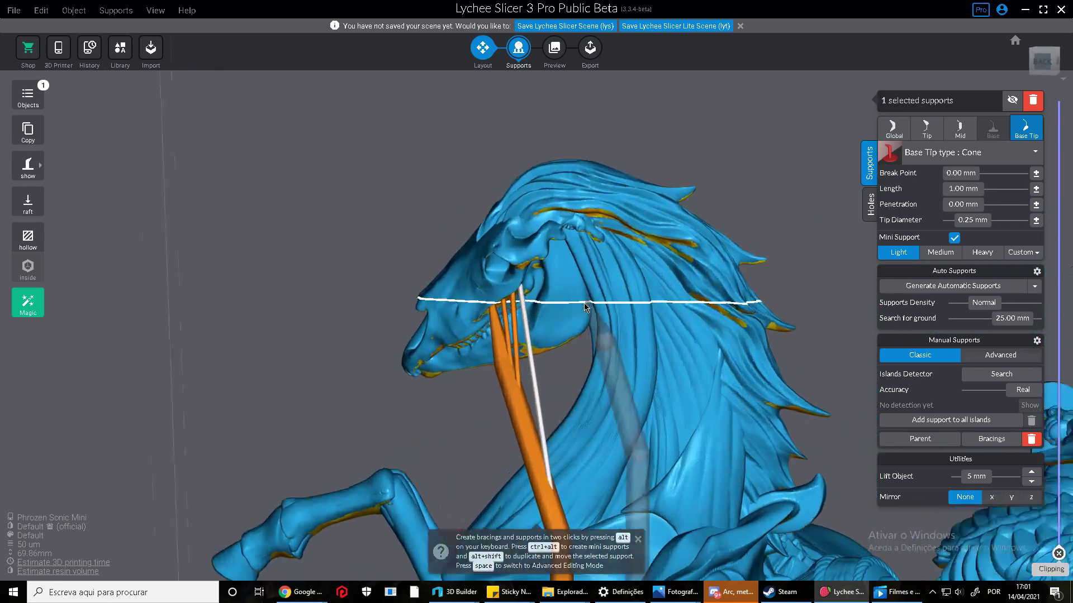
right_drag(594, 353, 728, 394)
middle_drag(728, 395, 621, 383)
right_drag(621, 383, 711, 396)
scroll(711, 396, down, 5)
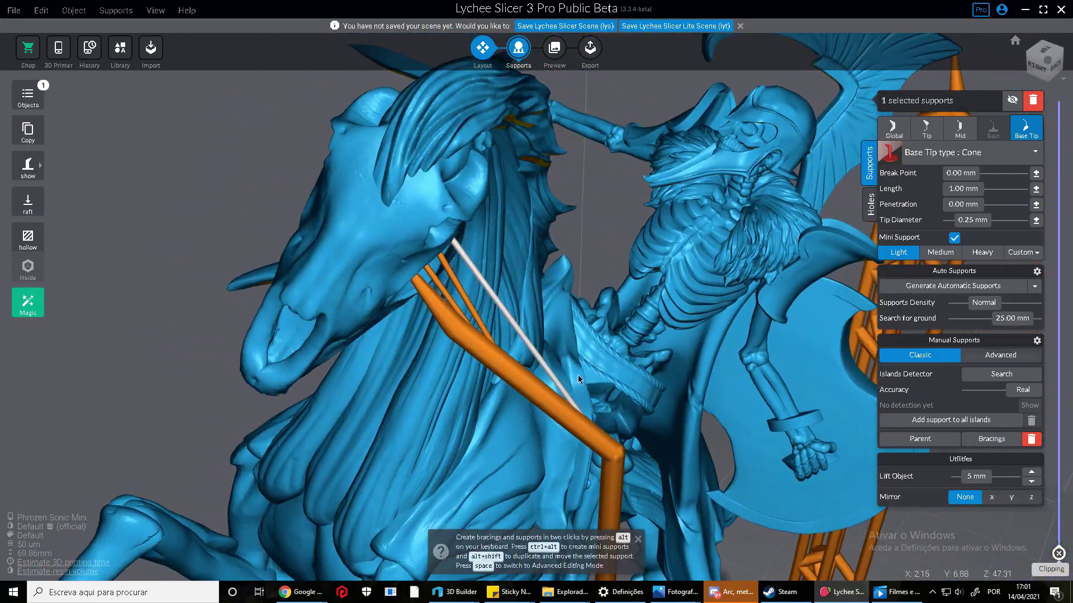
scroll(565, 348, up, 6)
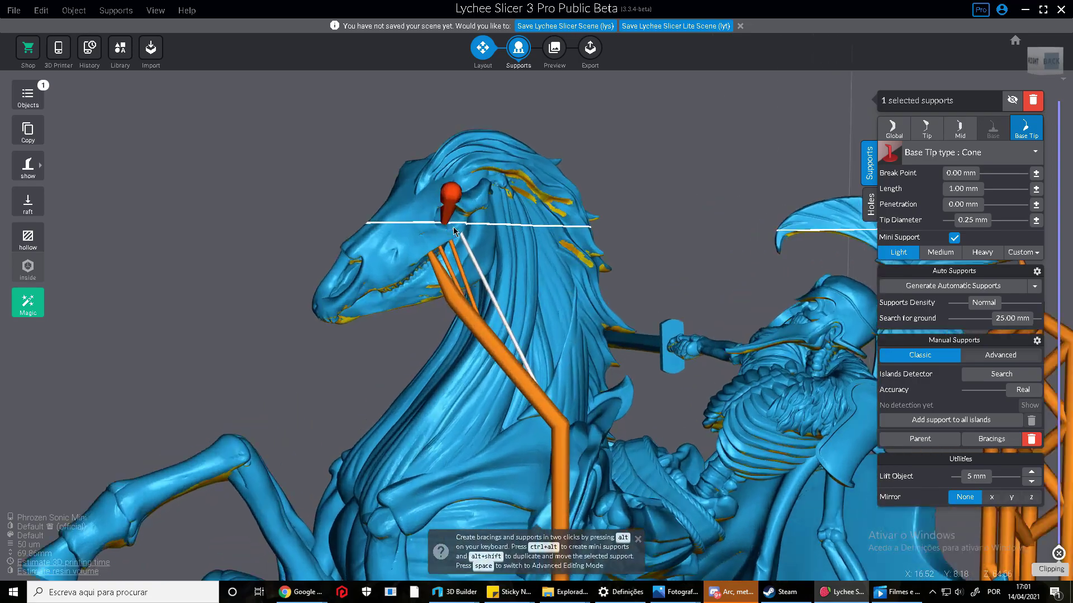
scroll(431, 223, up, 3)
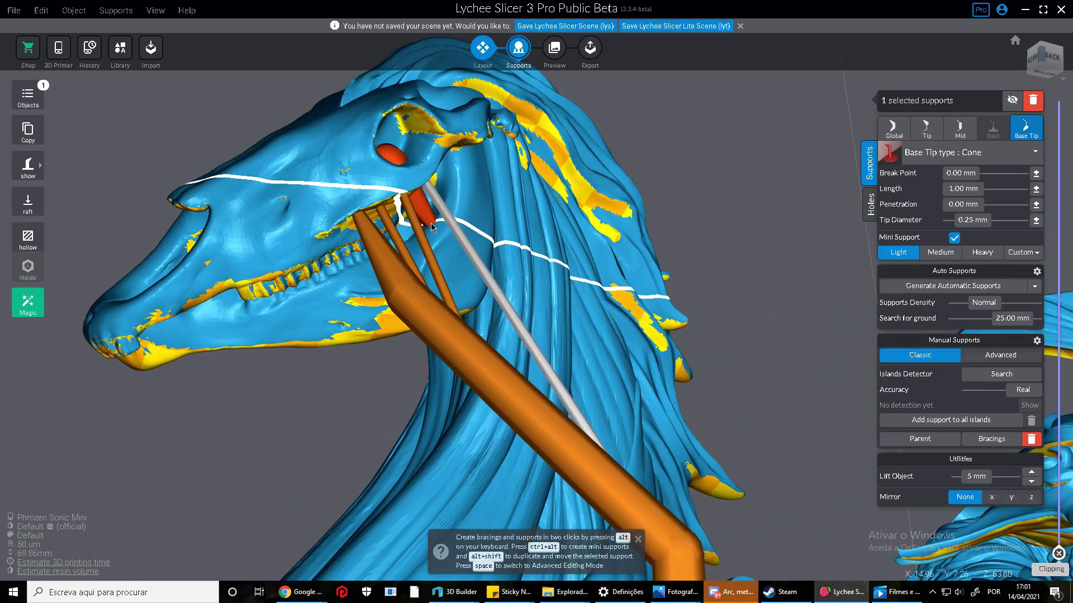
scroll(430, 223, down, 1)
right_drag(614, 465, 578, 470)
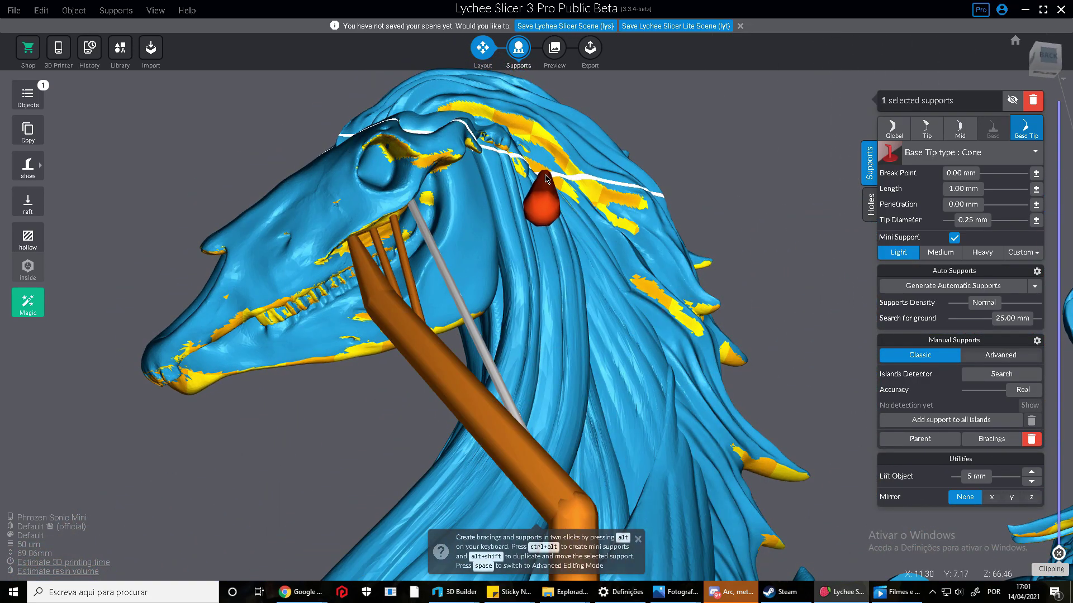
scroll(529, 295, down, 3)
right_drag(529, 296, 490, 299)
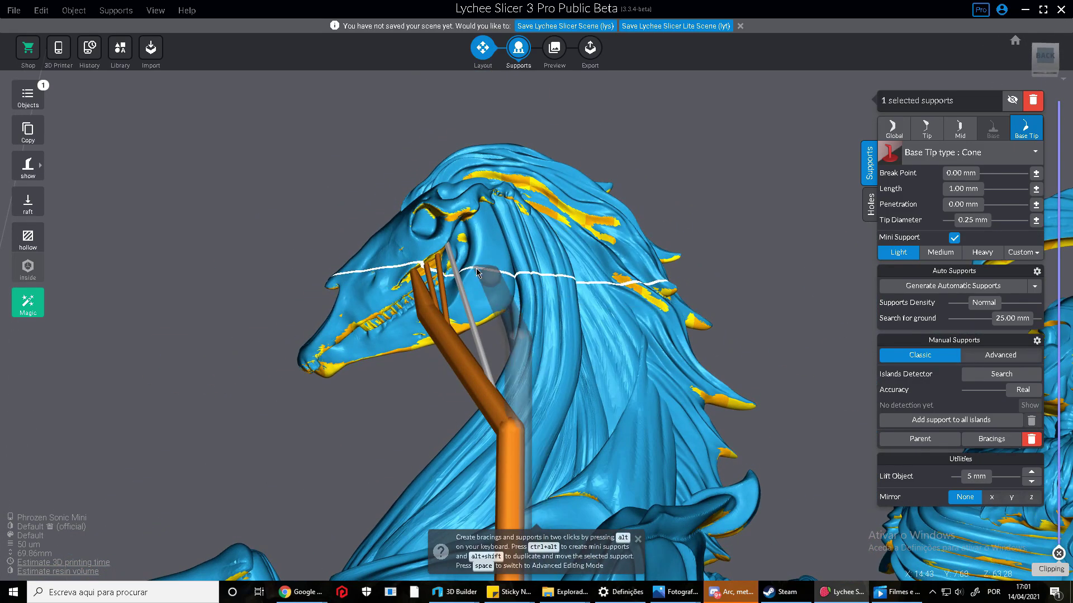
right_drag(566, 310, 625, 349)
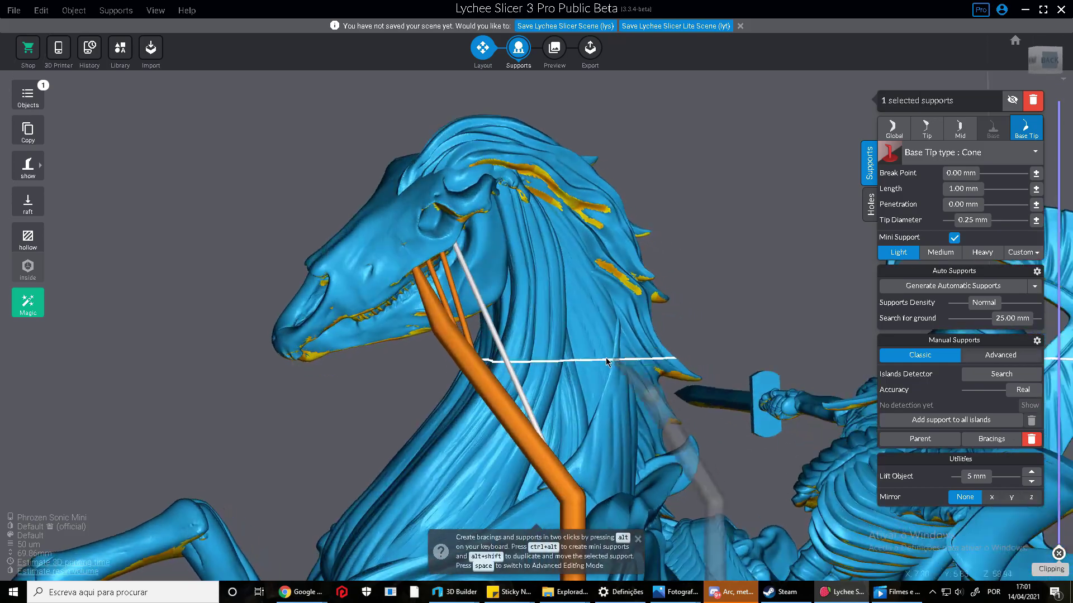
scroll(439, 257, up, 5)
right_drag(380, 270, 151, 319)
- Use advanced editing to pull the long outer mini support's tip off the head into open space below it
key(space)
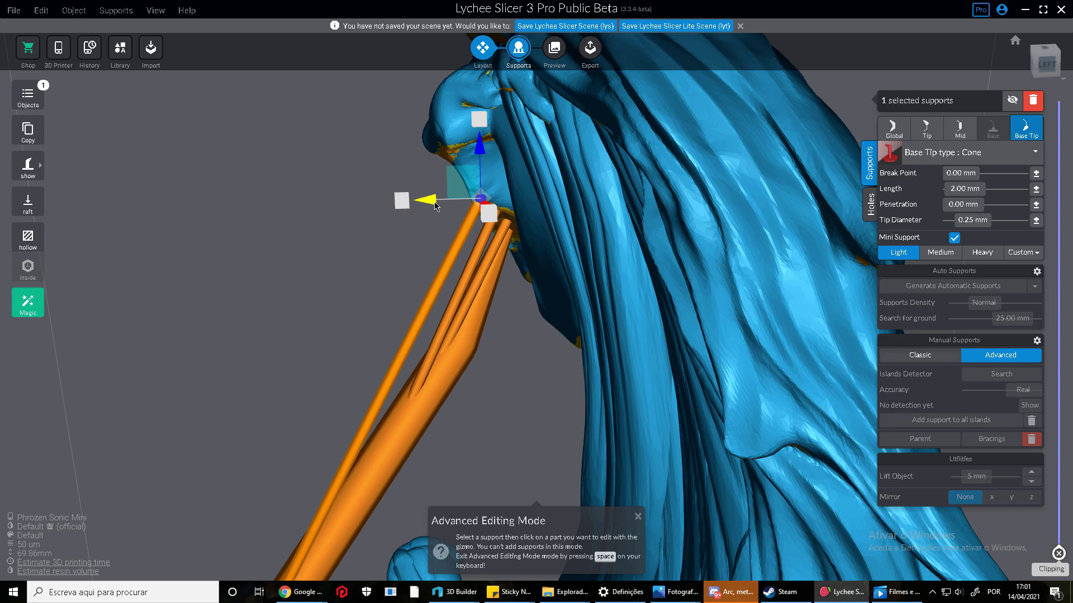
drag(427, 204, 307, 204)
drag(307, 159, 313, 323)
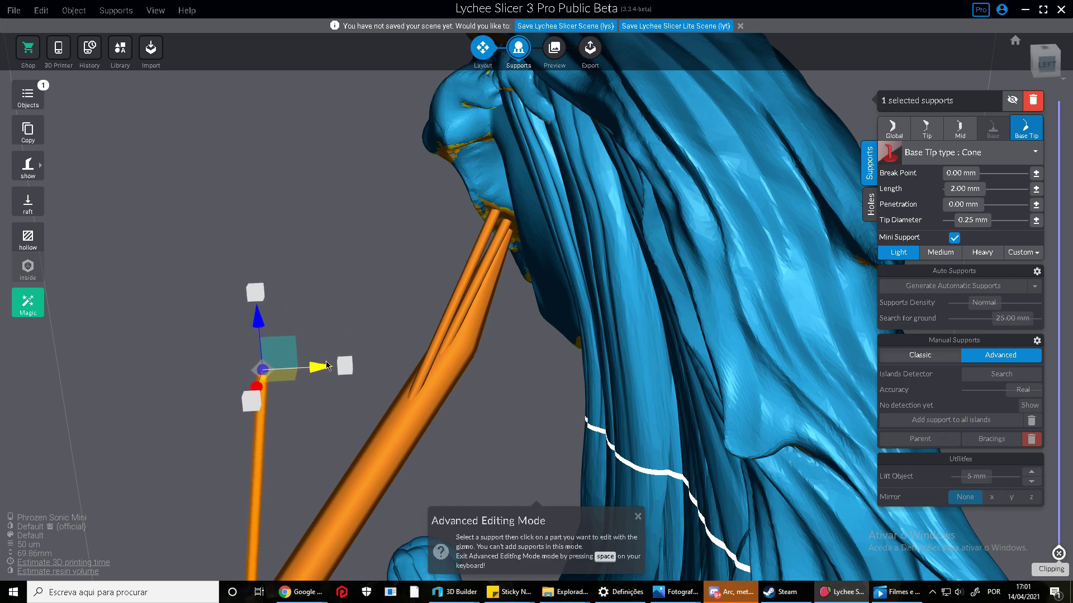
right_drag(345, 420, 577, 323)
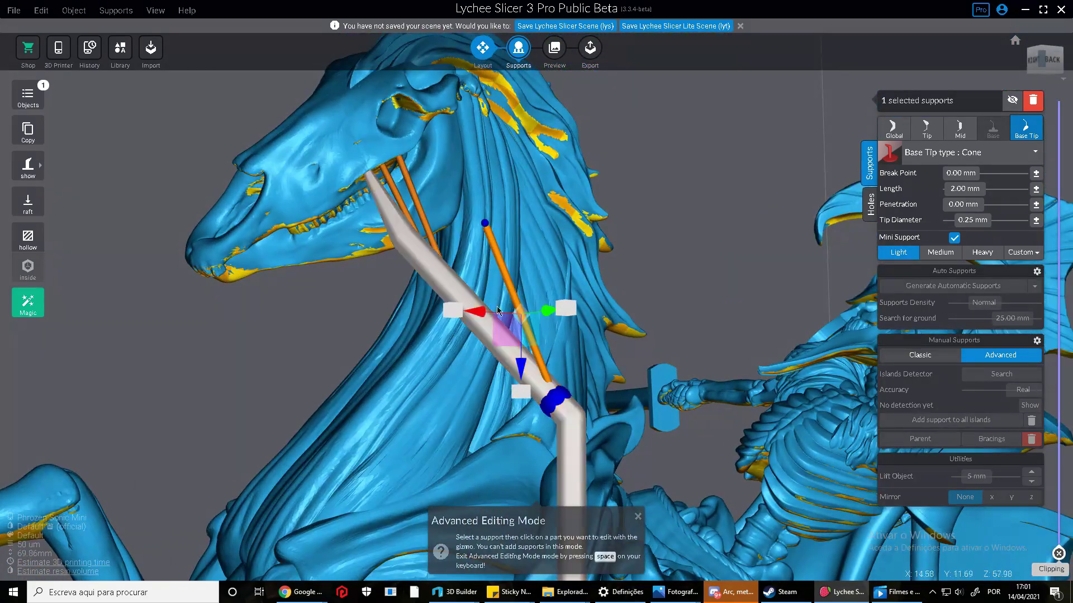
right_drag(320, 360, 434, 285)
key(space)
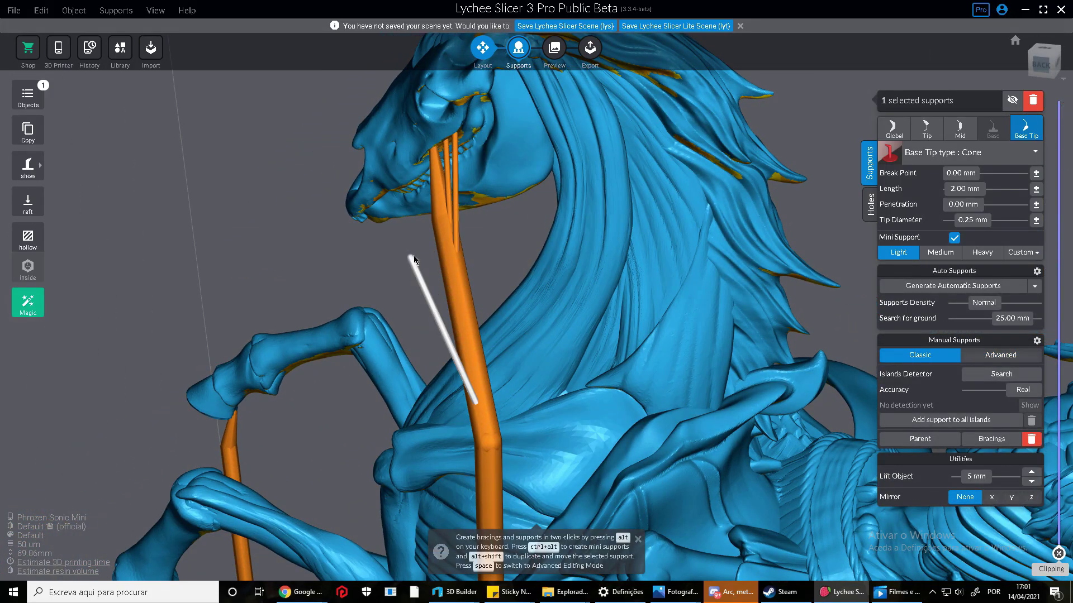
- Chain further Light mini supports from the free end of the detached mini support up to the skull behind the eye socket
click(506, 153)
right_drag(467, 213, 454, 161)
key(space)
click(494, 151)
key(space)
right_drag(455, 313, 591, 270)
scroll(591, 270, down, 3)
scroll(491, 188, up, 3)
scroll(491, 188, up, 2)
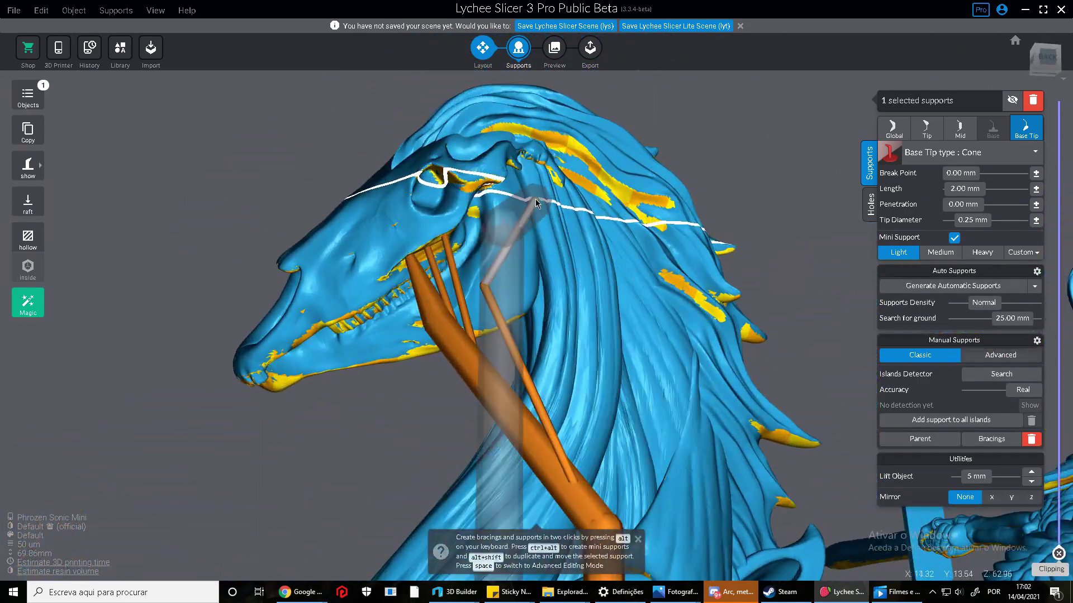
drag(494, 164, 506, 168)
right_drag(506, 246, 541, 285)
scroll(541, 284, down, 5)
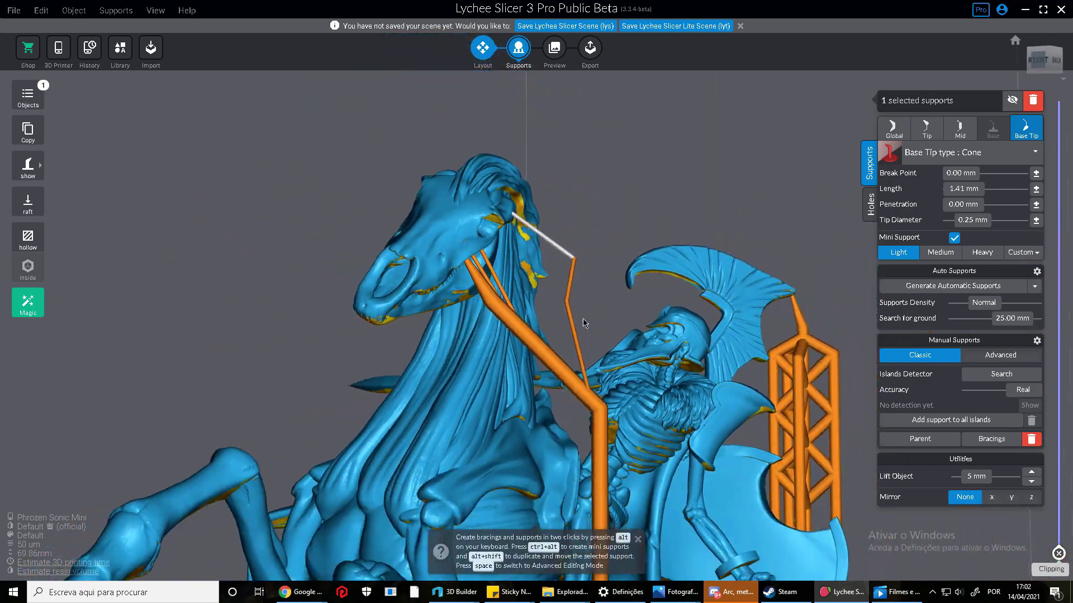
- Inspect the chained mini supports between the main pillar and the horse's head from several angles
right_drag(596, 314, 547, 364)
right_drag(611, 295, 490, 270)
right_drag(619, 227, 526, 383)
scroll(589, 329, up, 5)
right_drag(589, 329, 391, 263)
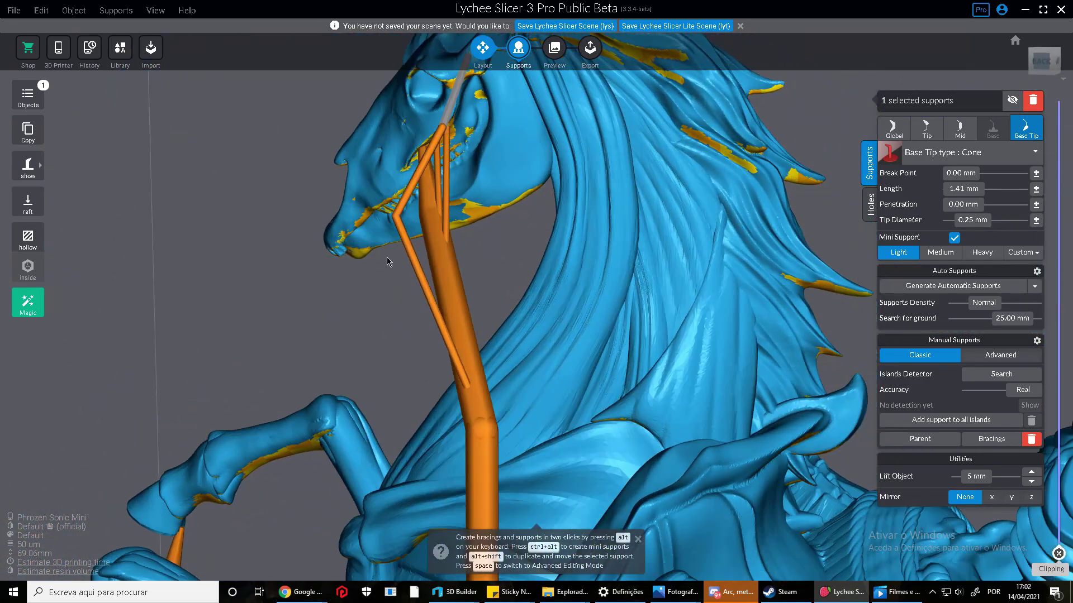
scroll(395, 218, down, 5)
right_drag(425, 224, 458, 399)
scroll(565, 292, down, 3)
scroll(562, 247, up, 5)
- Review the whole horse-and-rider model with its hoof, head and rear supports on the build plate
scroll(562, 248, down, 8)
right_drag(558, 252, 504, 412)
scroll(488, 338, down, 6)
scroll(572, 407, up, 2)
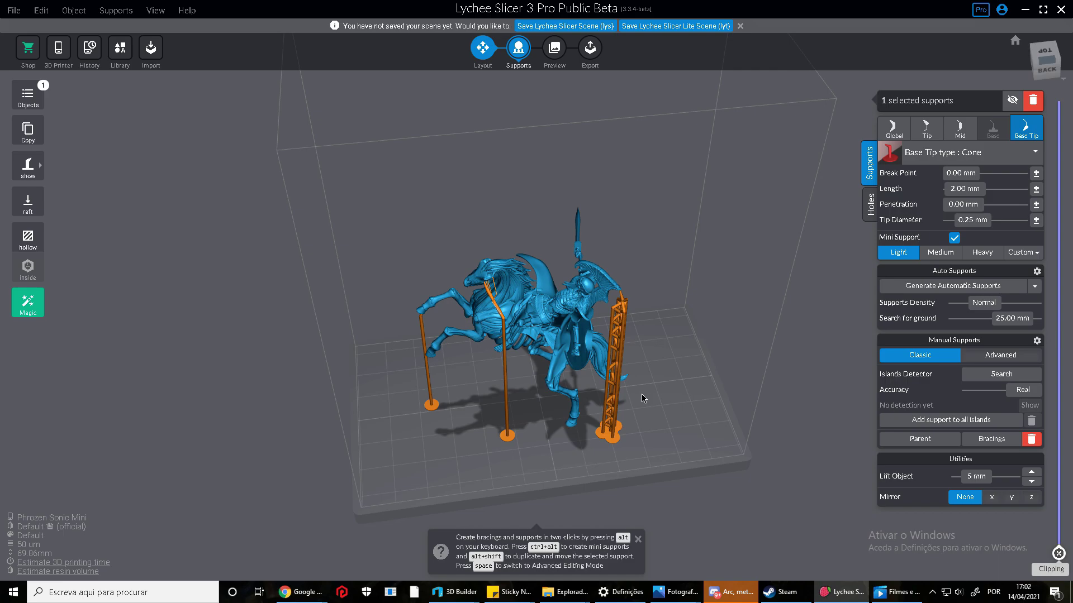
right_drag(639, 405, 647, 330)
scroll(482, 397, up, 8)
scroll(379, 391, down, 5)
right_drag(380, 376, 427, 391)
scroll(443, 385, down, 3)
scroll(425, 339, up, 5)
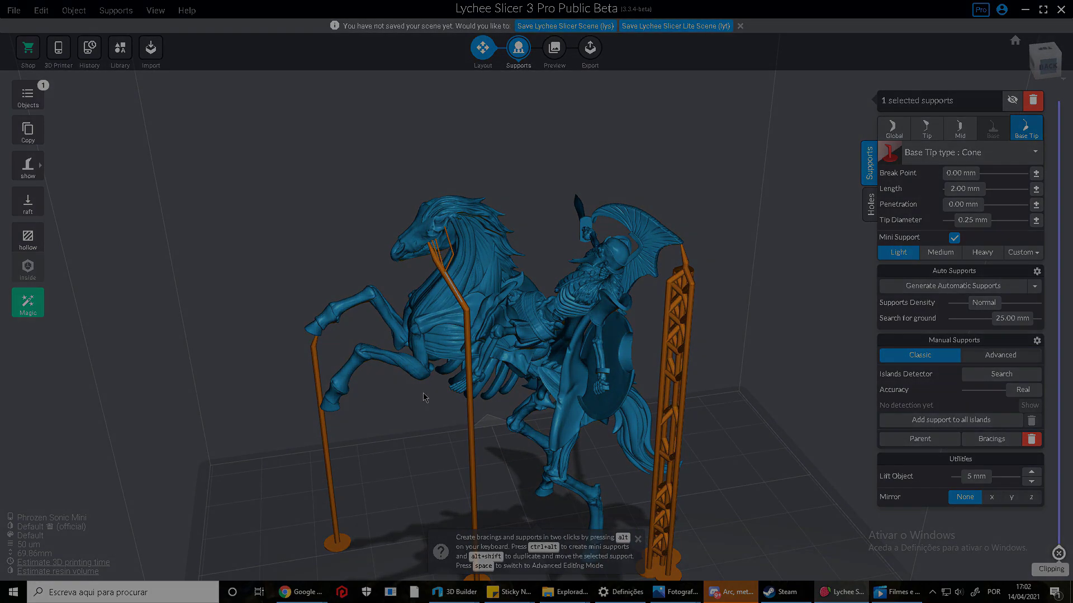